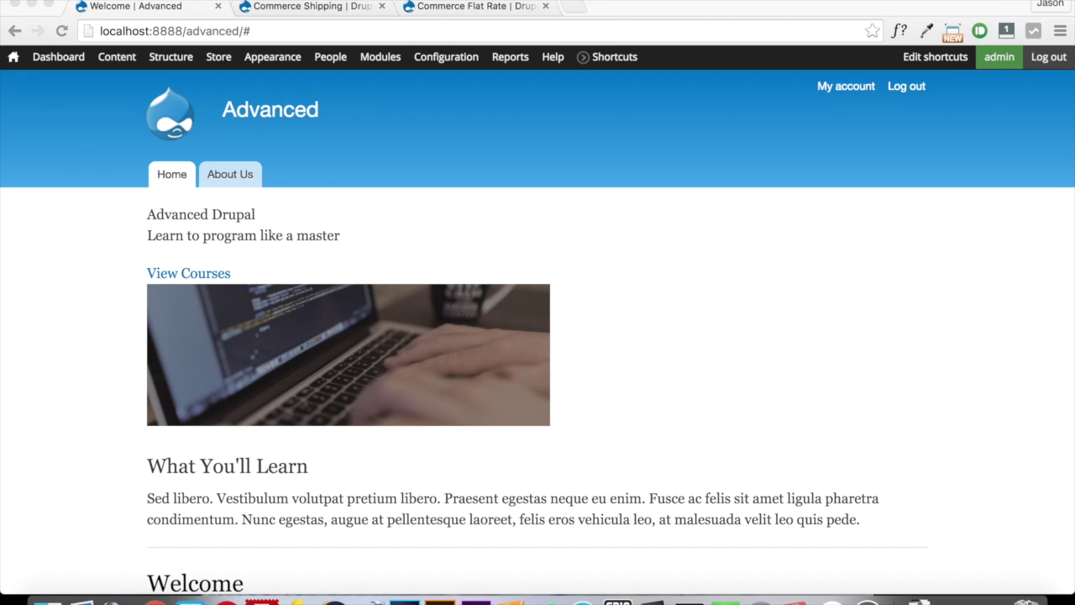
Step: Scroll through the Commerce Shipping project page on drupal.org
key(ctrl+Tab)
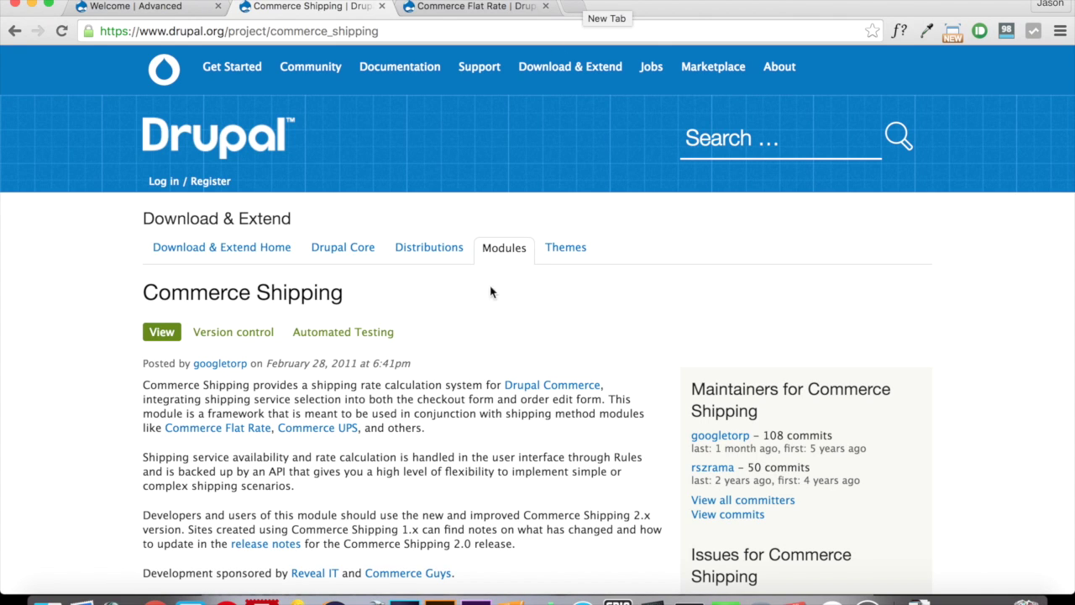
scroll(512, 393, down, 3)
scroll(513, 393, down, 15)
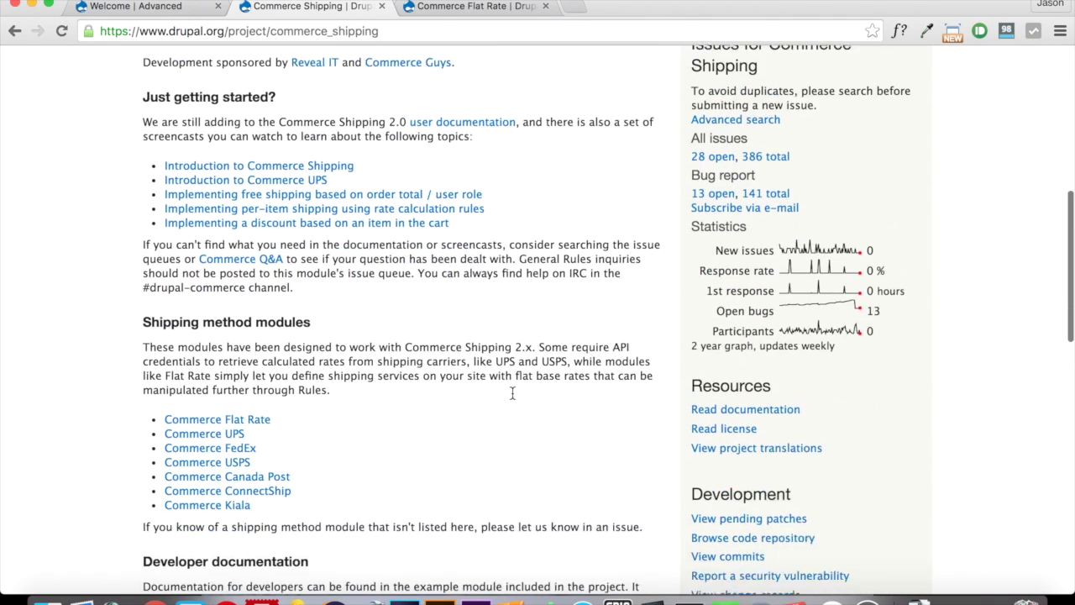
scroll(512, 393, down, 12)
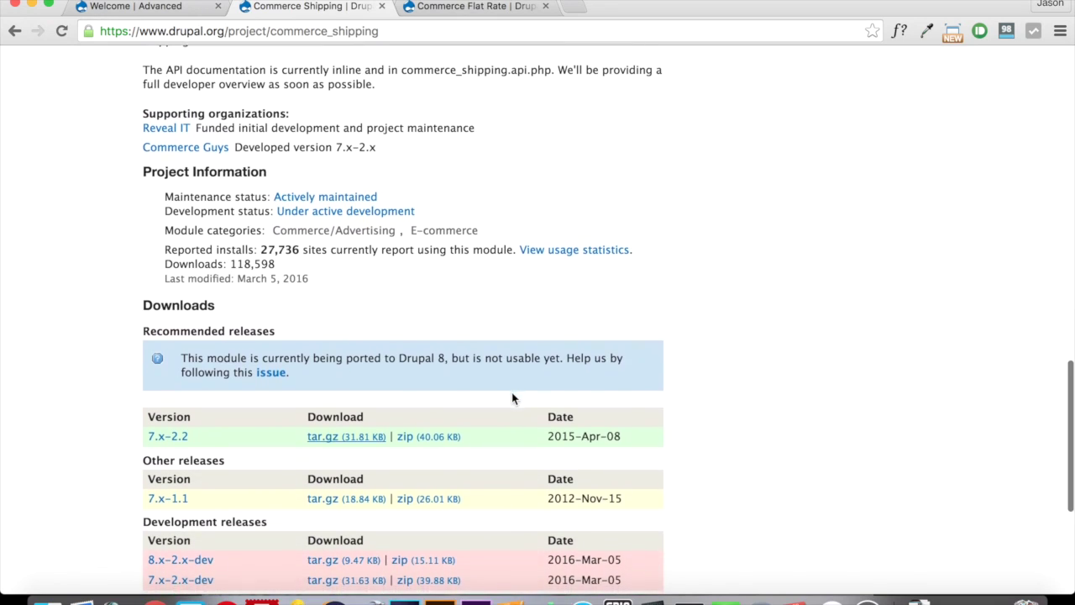
scroll(513, 398, up, 15)
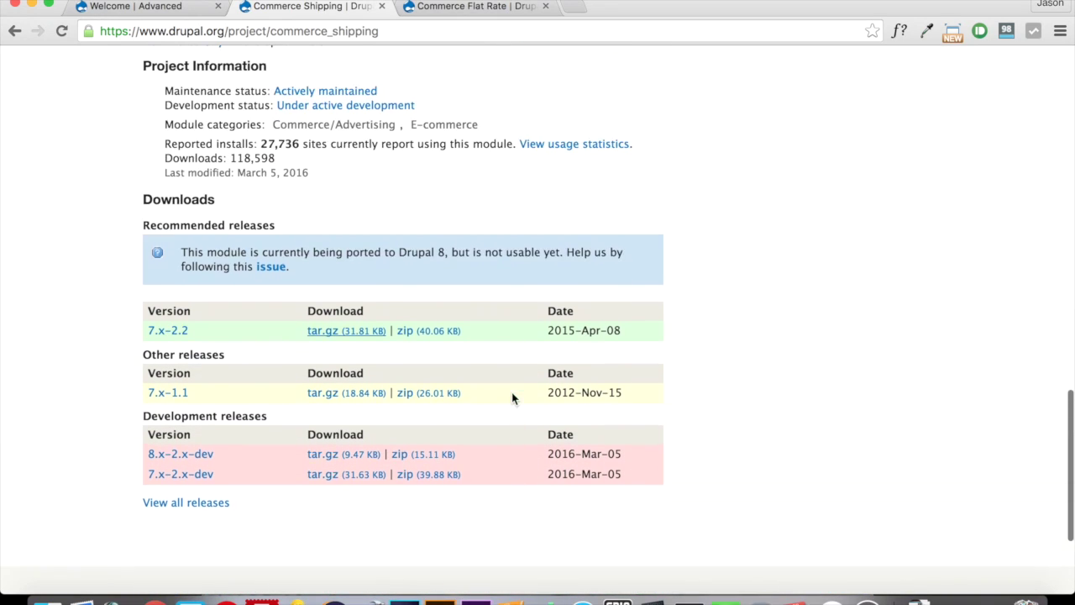
scroll(514, 398, up, 10)
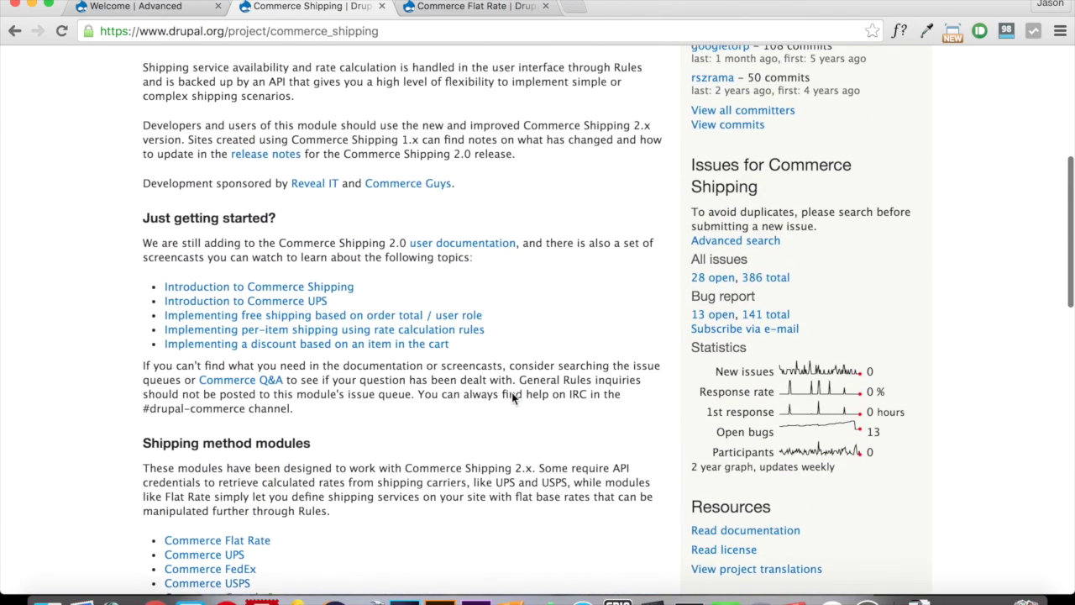
Step: Compare it with the Commerce Flat Rate page, then close the Commerce Shipping tab
key(ctrl+Tab)
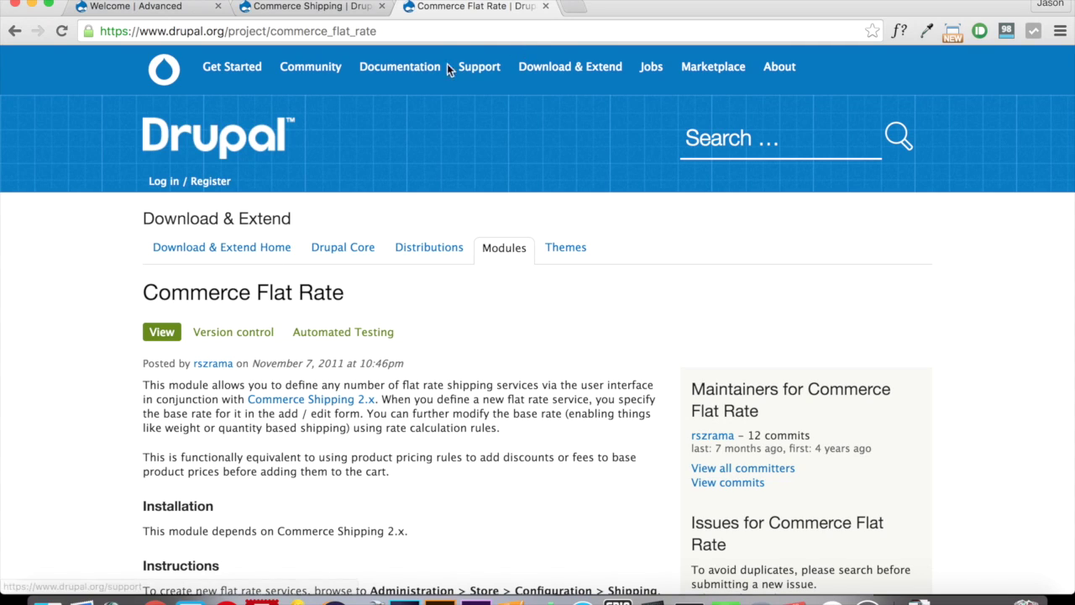
click(336, 7)
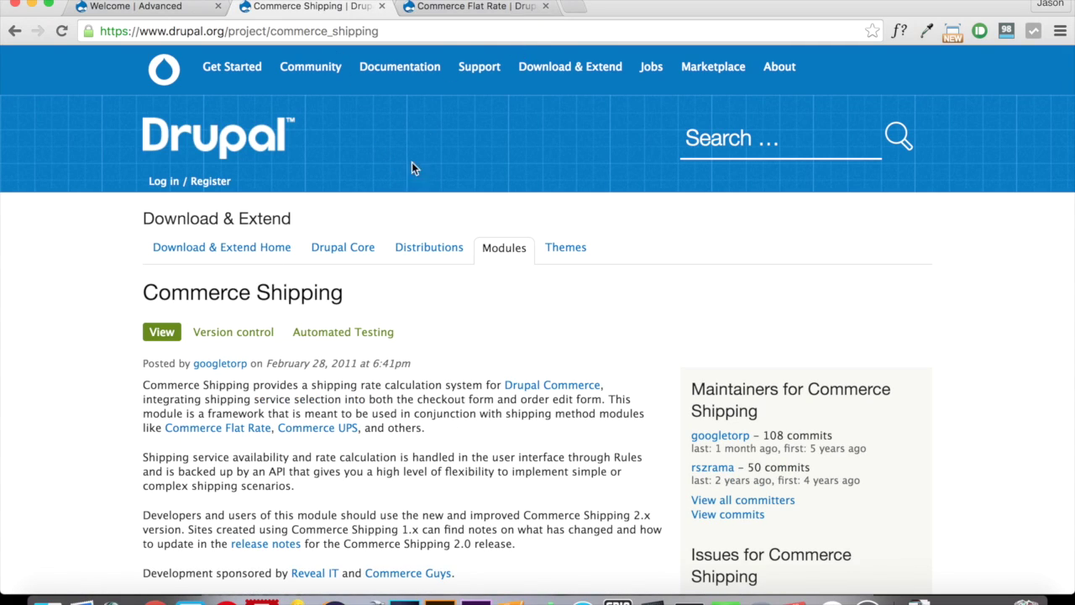
click(470, 10)
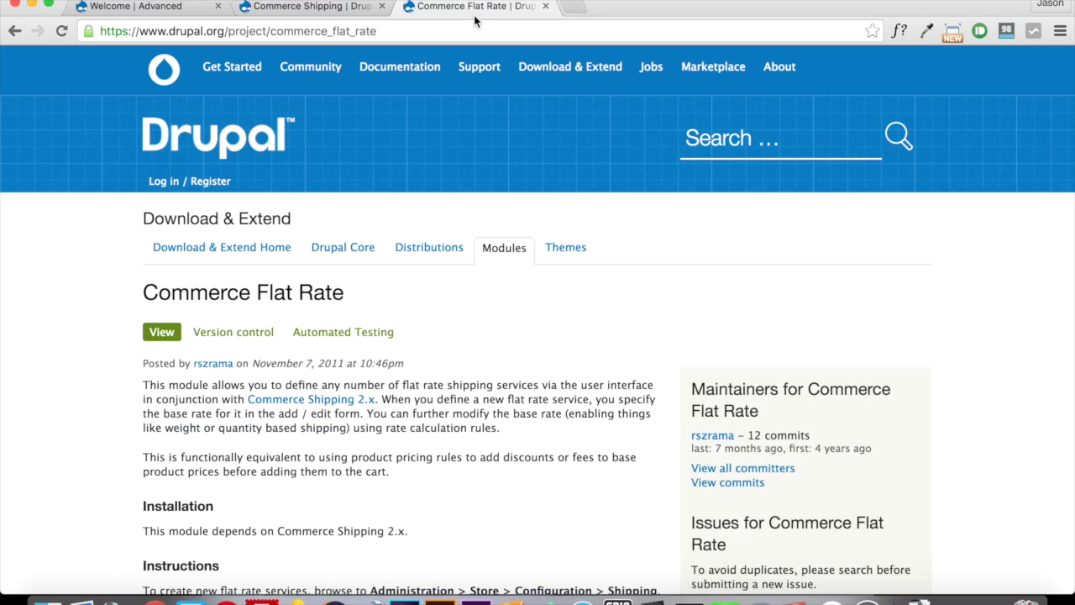
click(380, 7)
Step: Close the Commerce Flat Rate tab and find the Commerce (Shipping) section of the site's Modules list
click(380, 6)
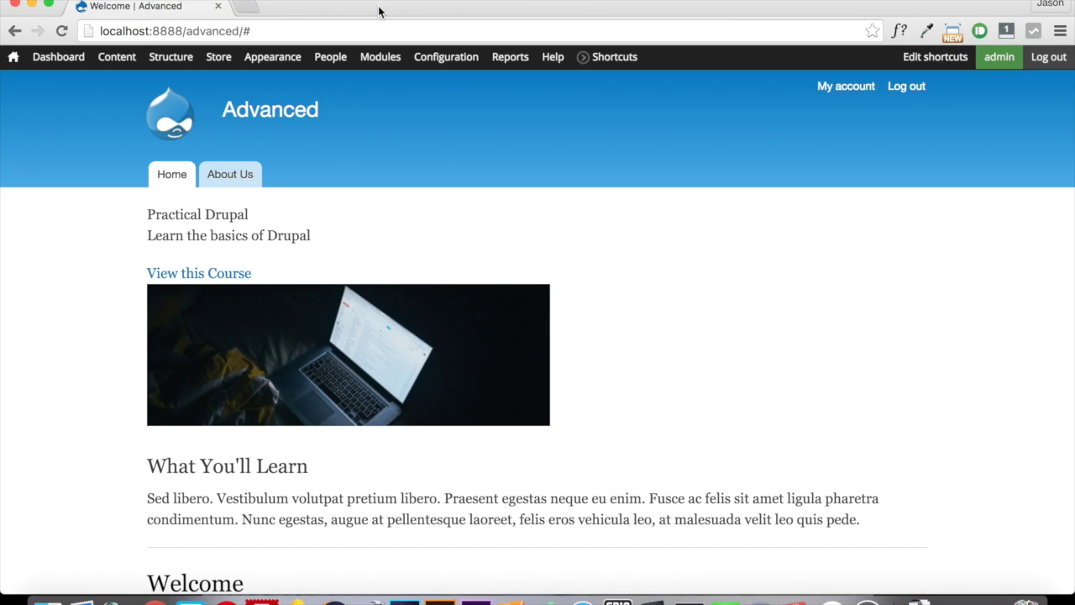
mouse_move(188, 65)
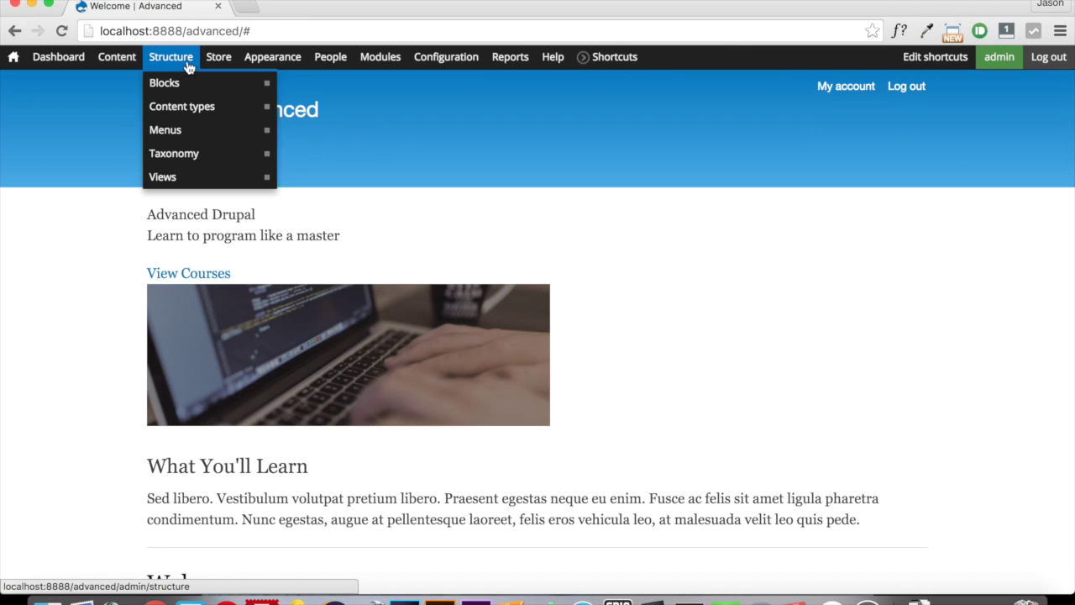
click(391, 64)
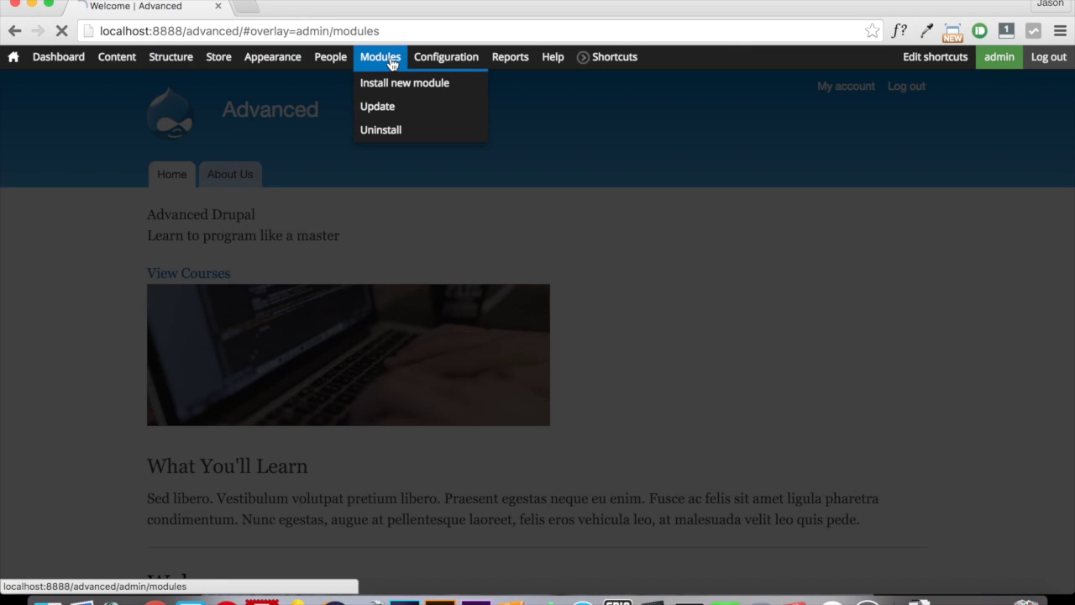
scroll(288, 385, down, 5)
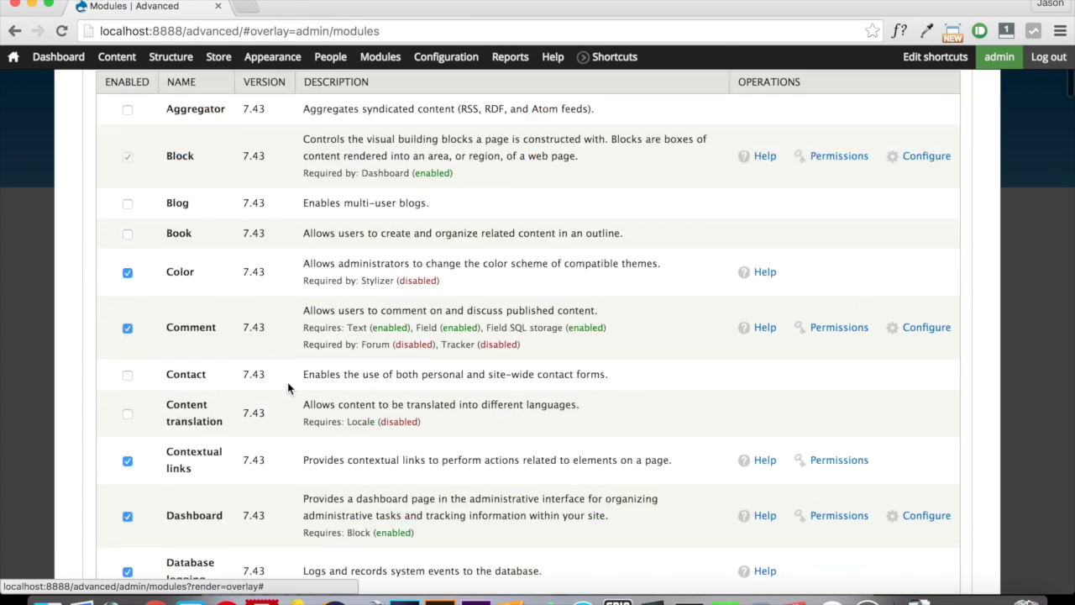
scroll(287, 388, down, 20)
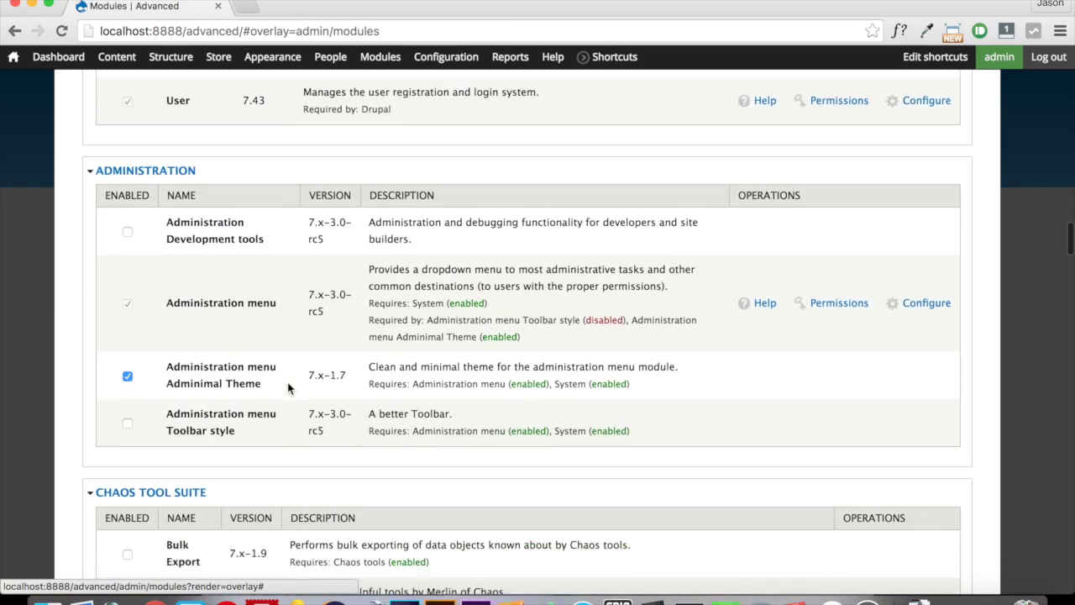
scroll(287, 387, down, 20)
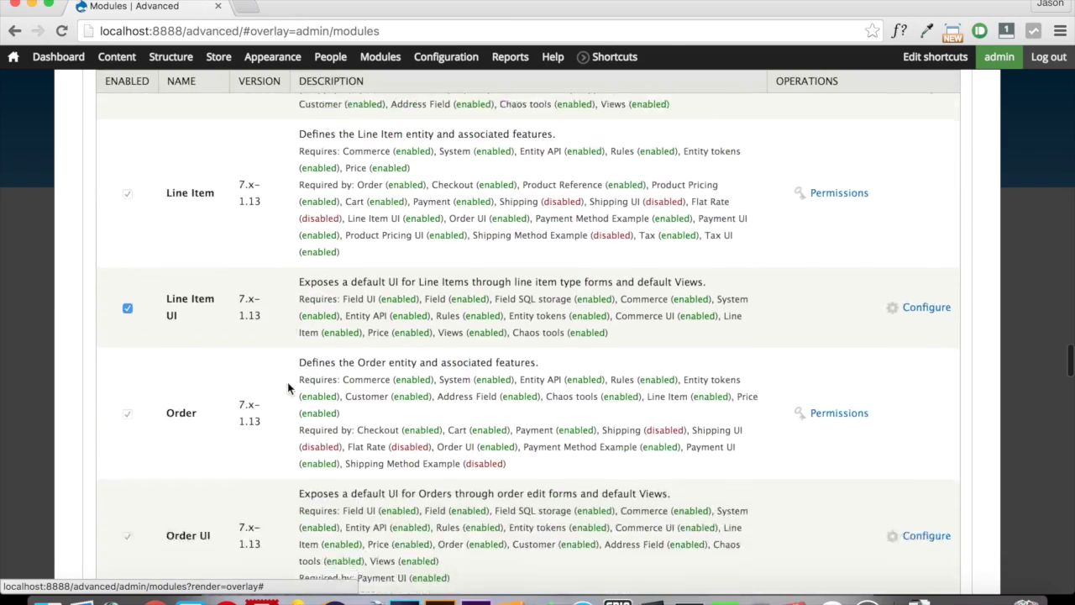
scroll(287, 387, down, 20)
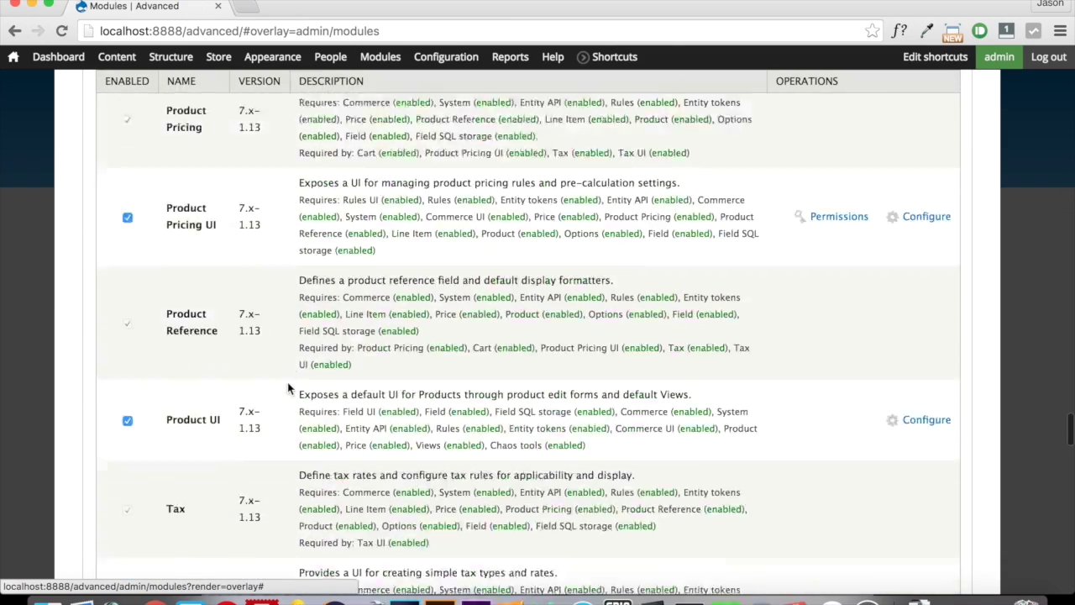
scroll(287, 388, down, 8)
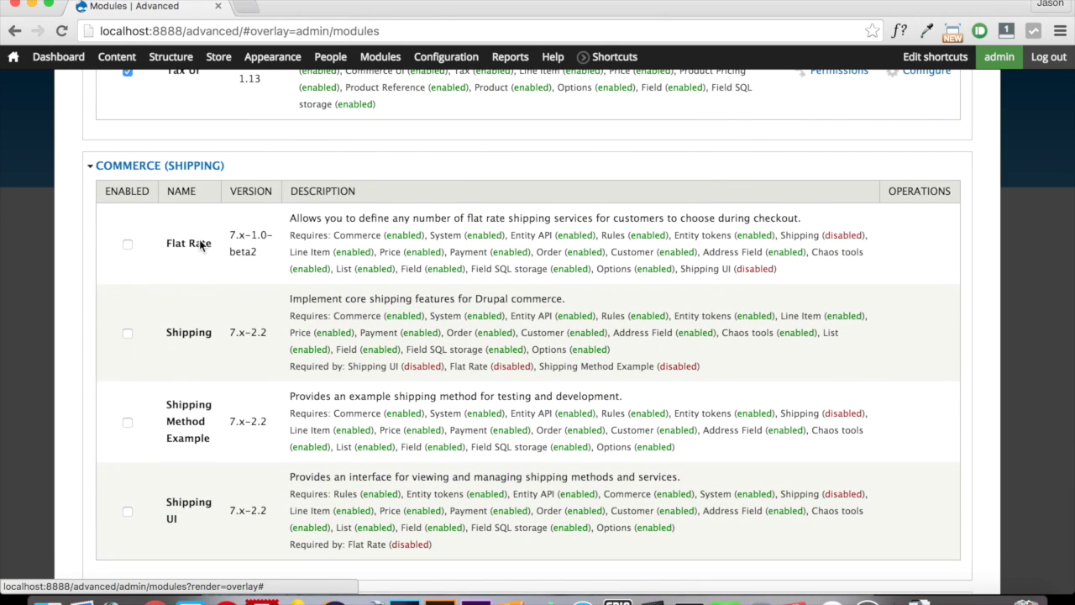
Step: Enable the Flat Rate, Shipping and Shipping UI modules, save, and return to the homepage
click(201, 244)
click(189, 332)
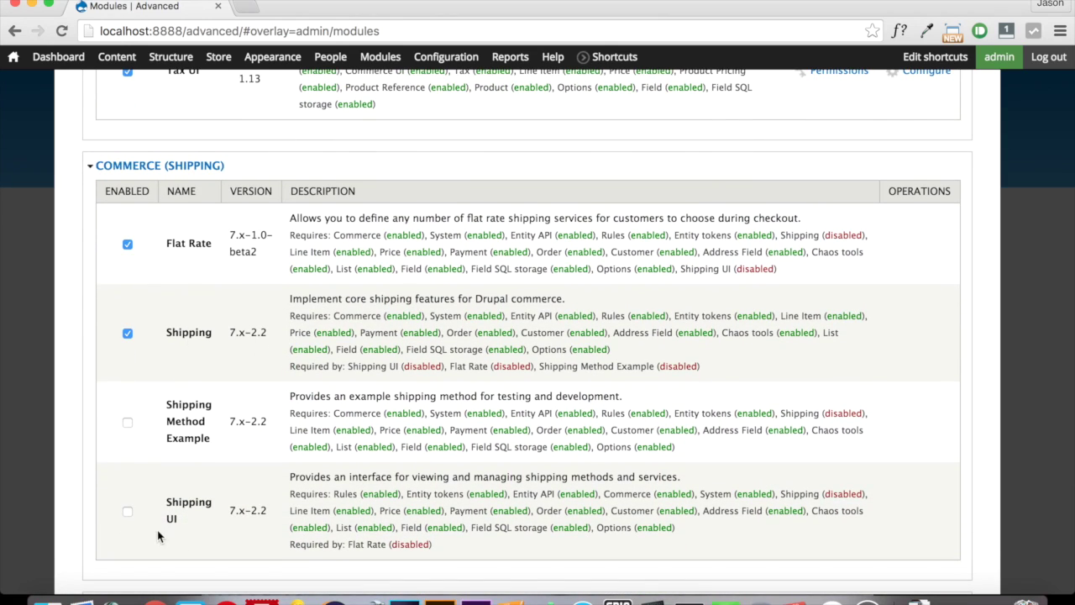
click(174, 511)
scroll(293, 475, down, 10)
scroll(295, 485, down, 15)
click(190, 522)
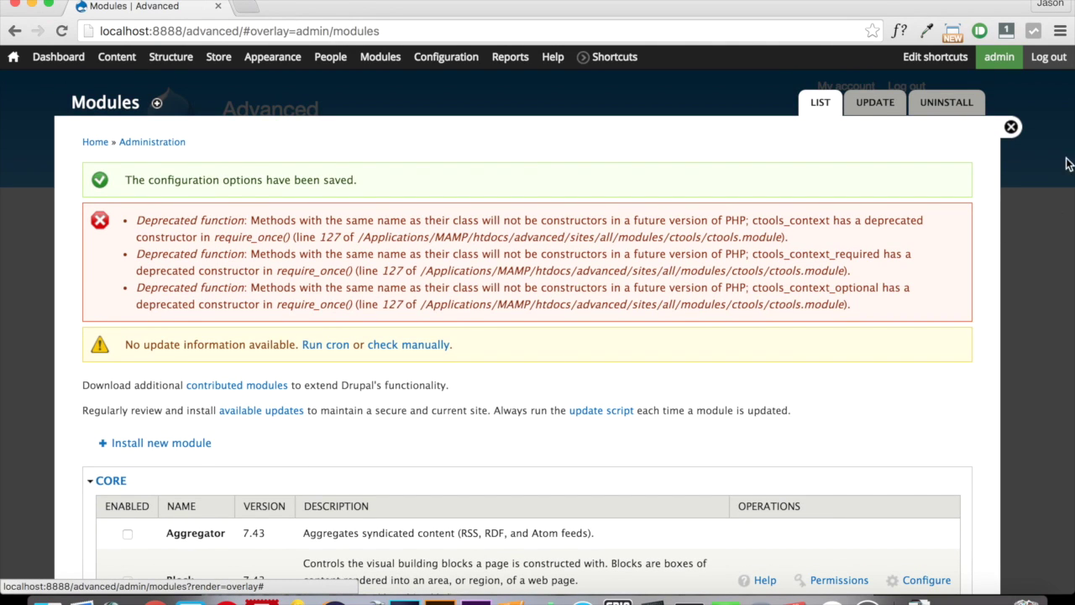
click(1009, 125)
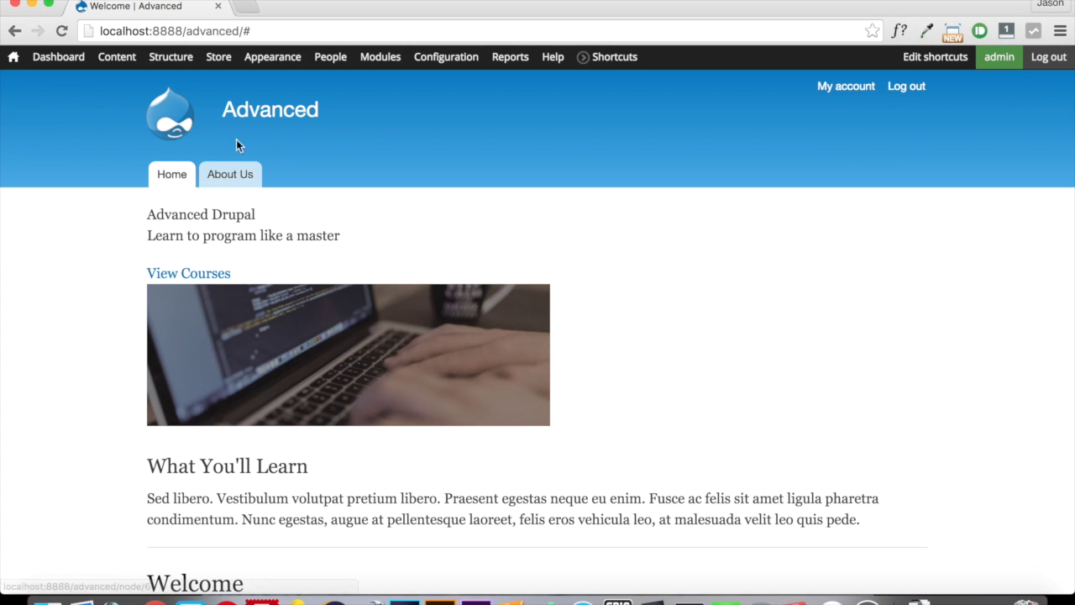
Step: In Store shipping configuration, review Shipping Methods and Calculation Rules, then start a new flat rate service
mouse_move(220, 59)
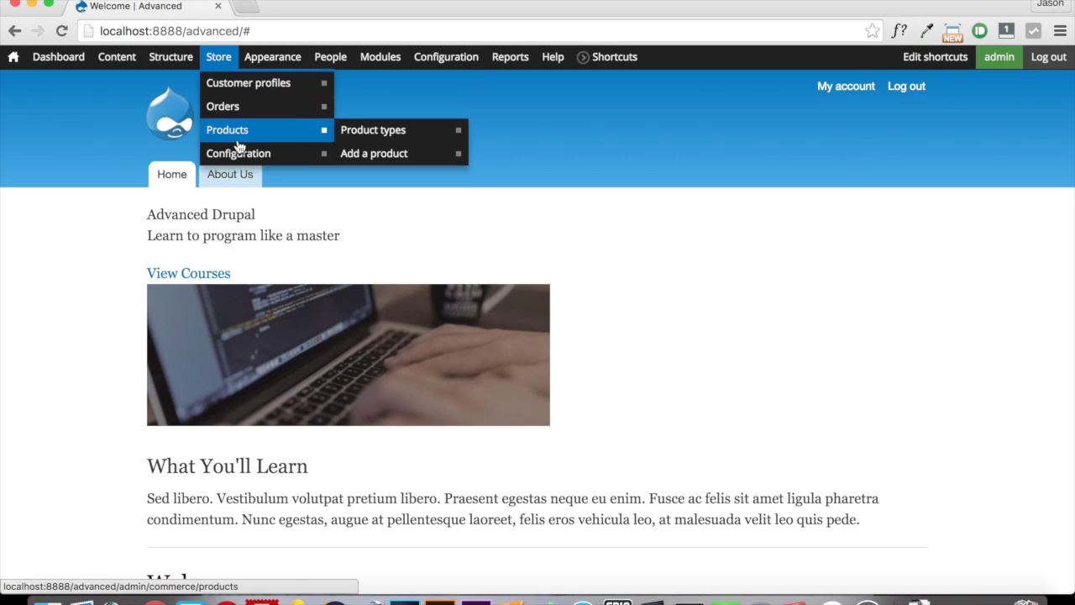
mouse_move(307, 152)
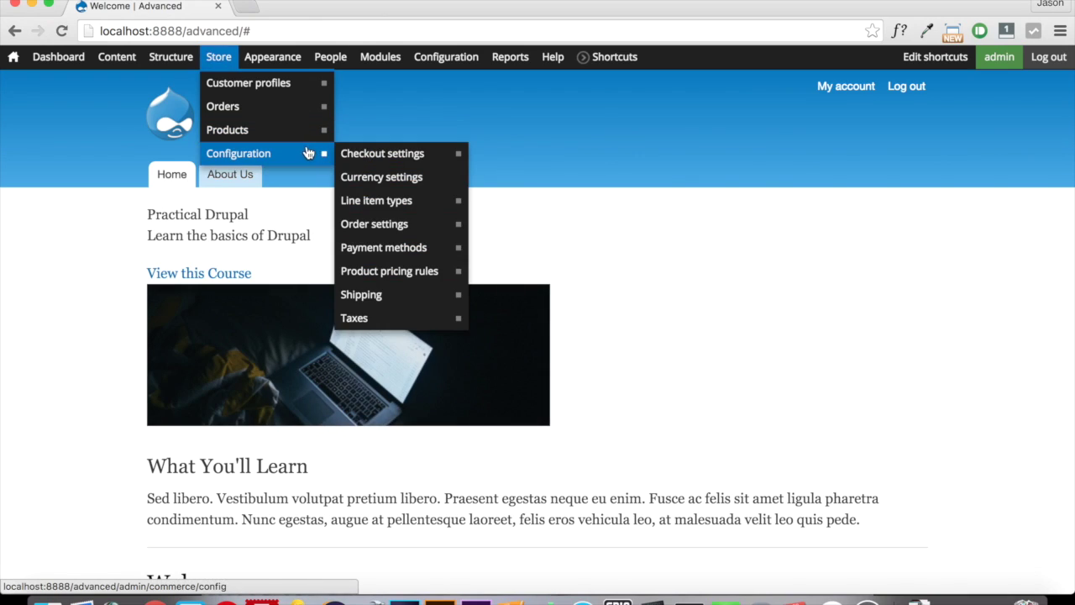
click(397, 297)
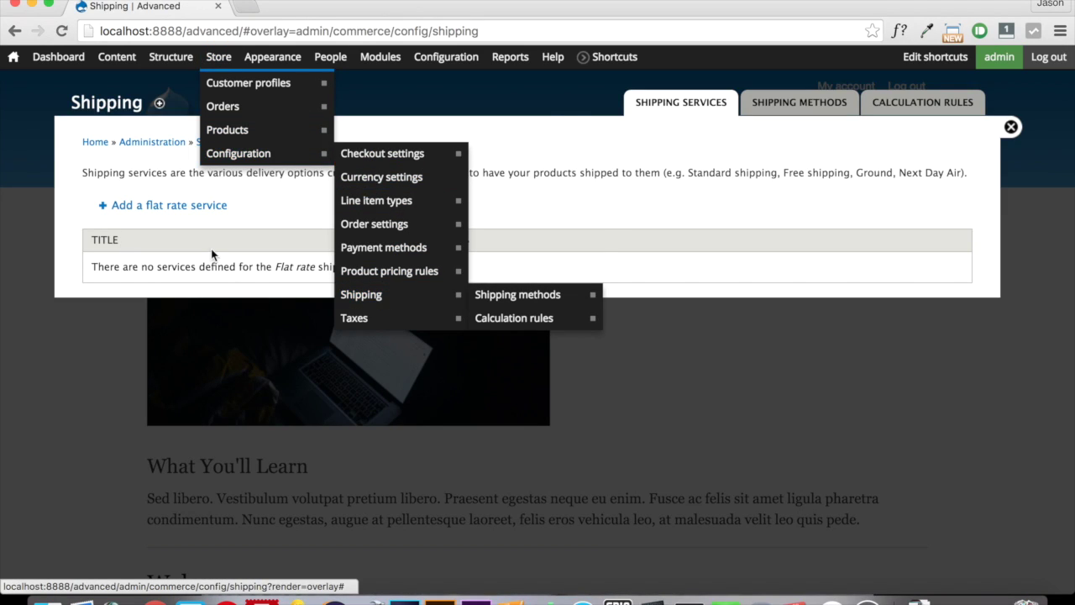
click(791, 112)
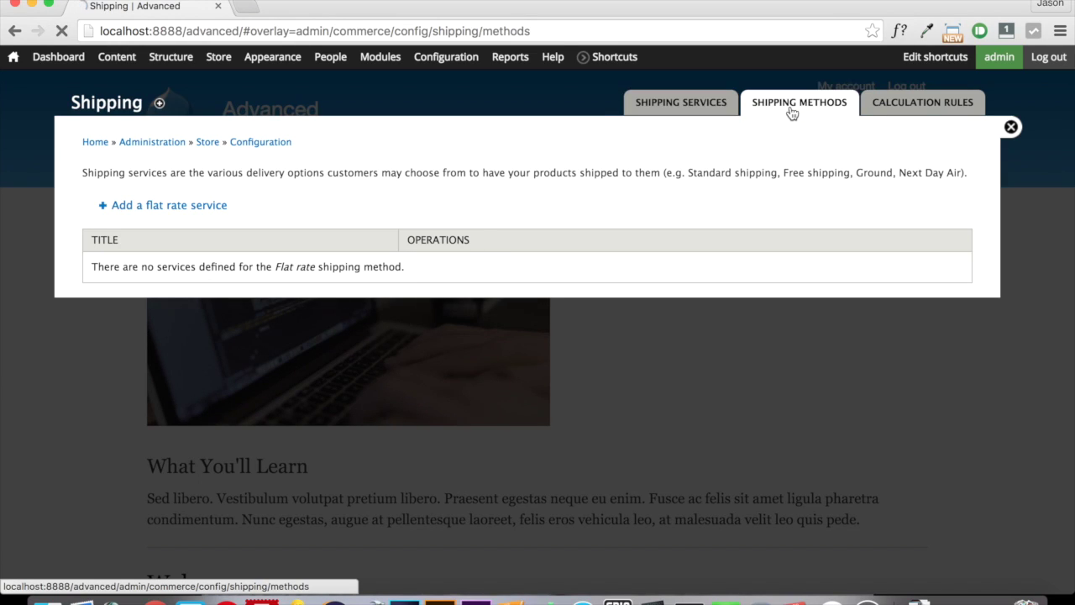
click(890, 114)
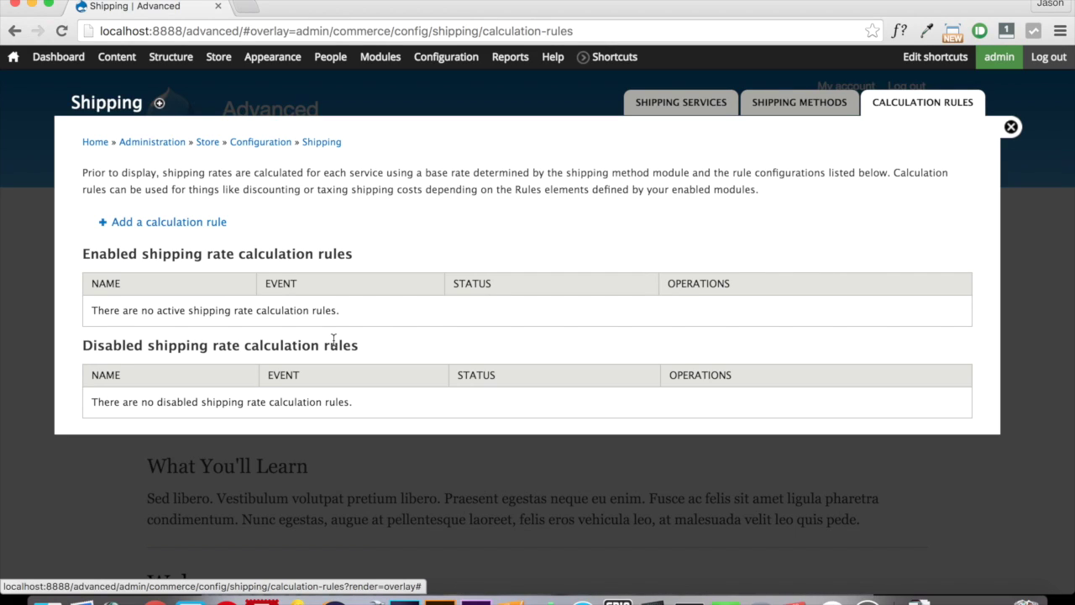
click(691, 103)
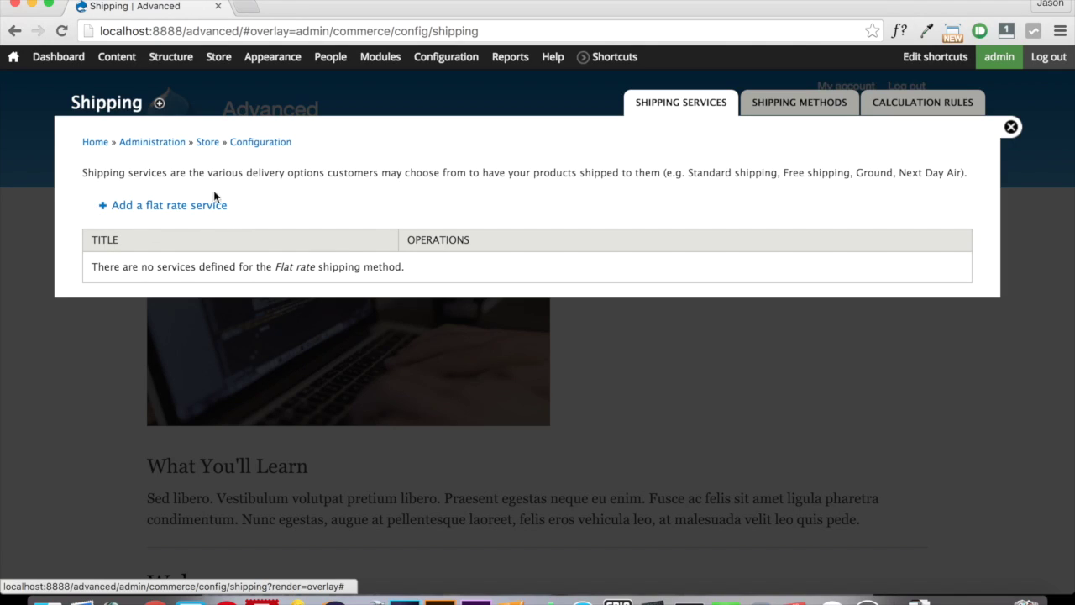
click(175, 208)
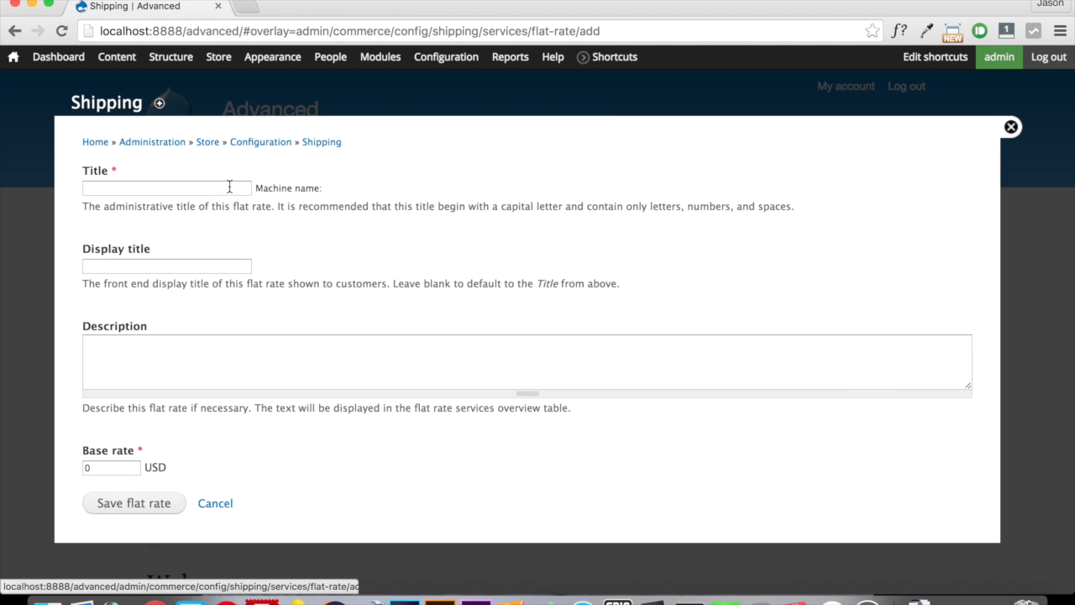
Step: Create the 'Standard Shipping' flat rate, with the same display title and a 5 USD base rate
click(229, 187)
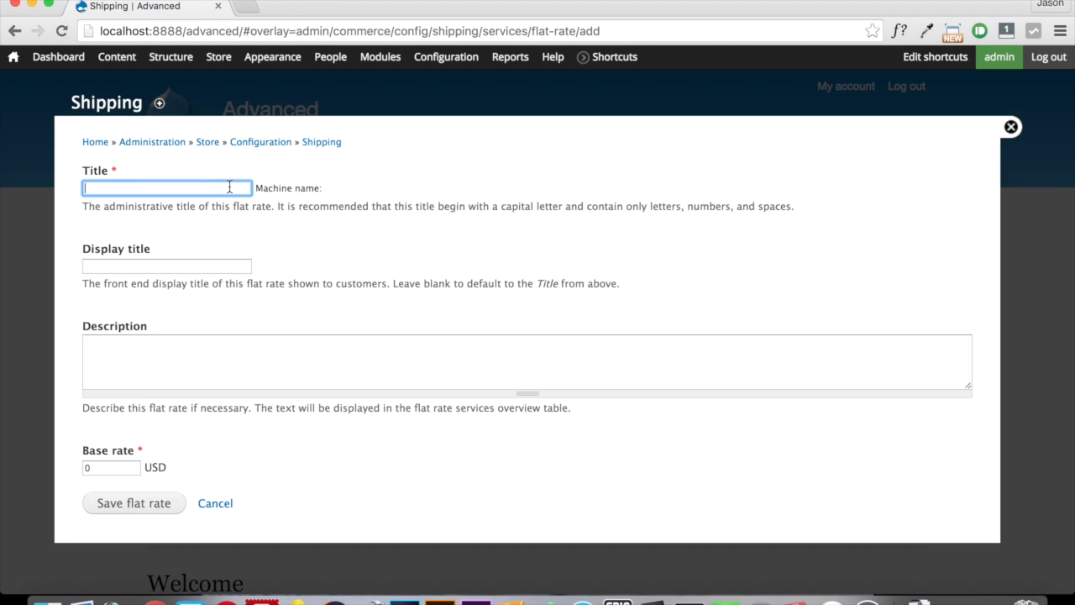
text(Standa)
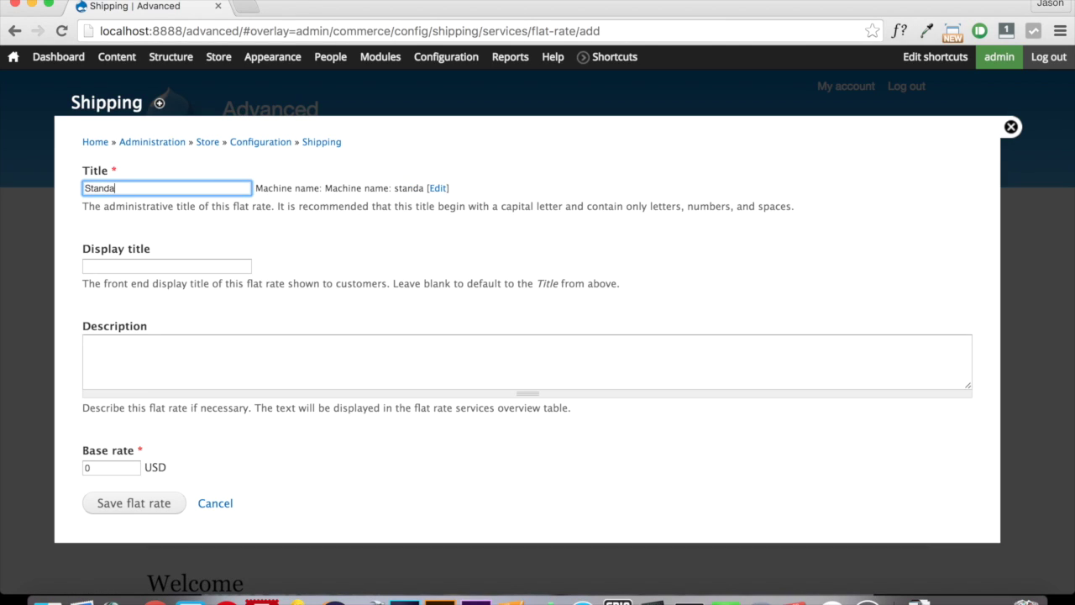
text(rd Shipping)
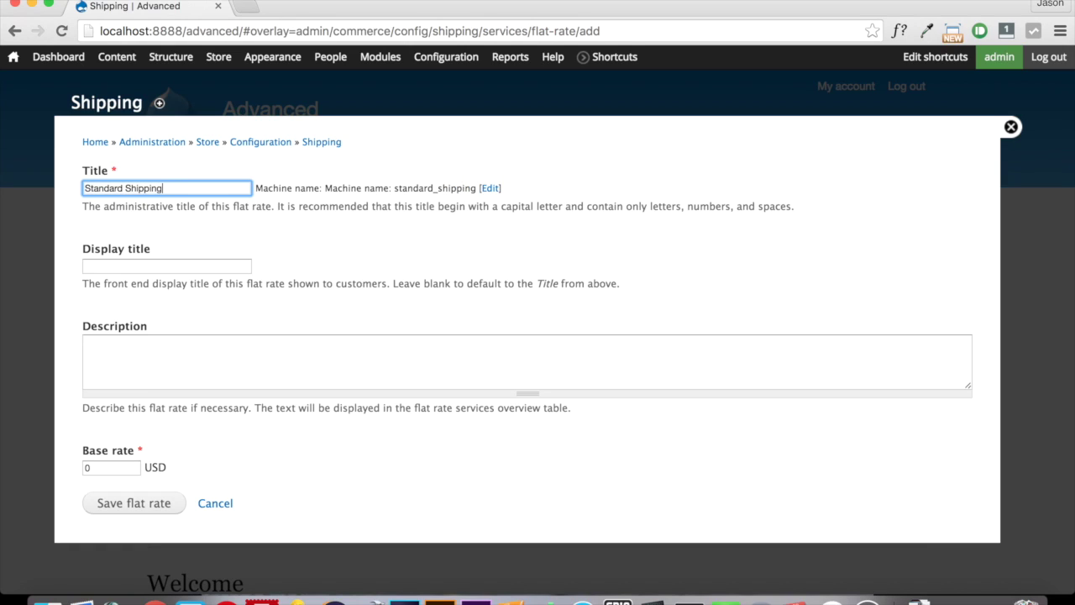
key(Tab)
key(shift+Tab)
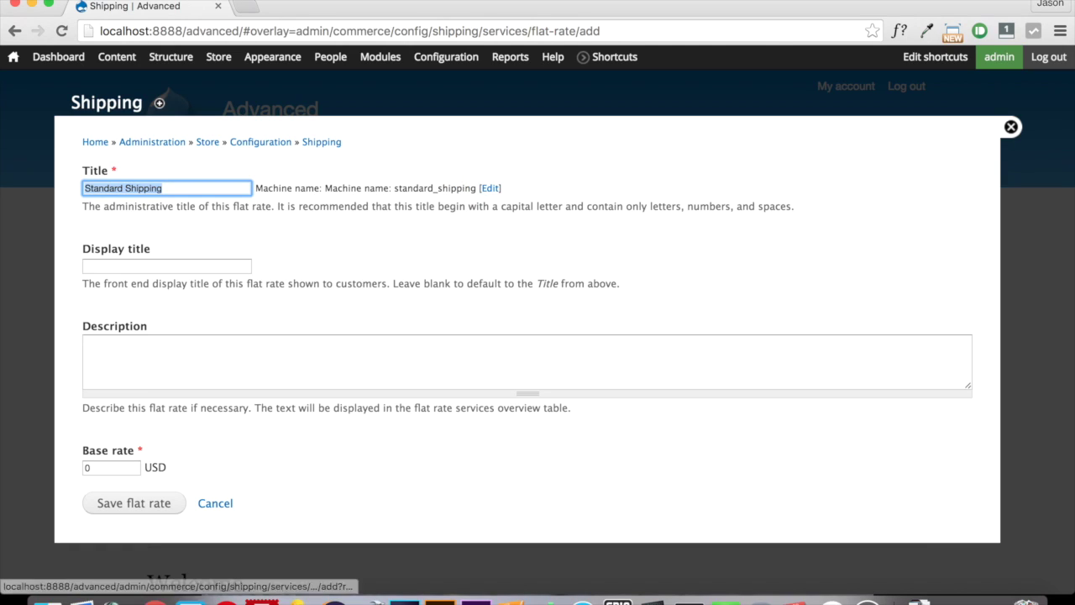
key(super+c)
key(Tab)
key(Tab)
key(super+v)
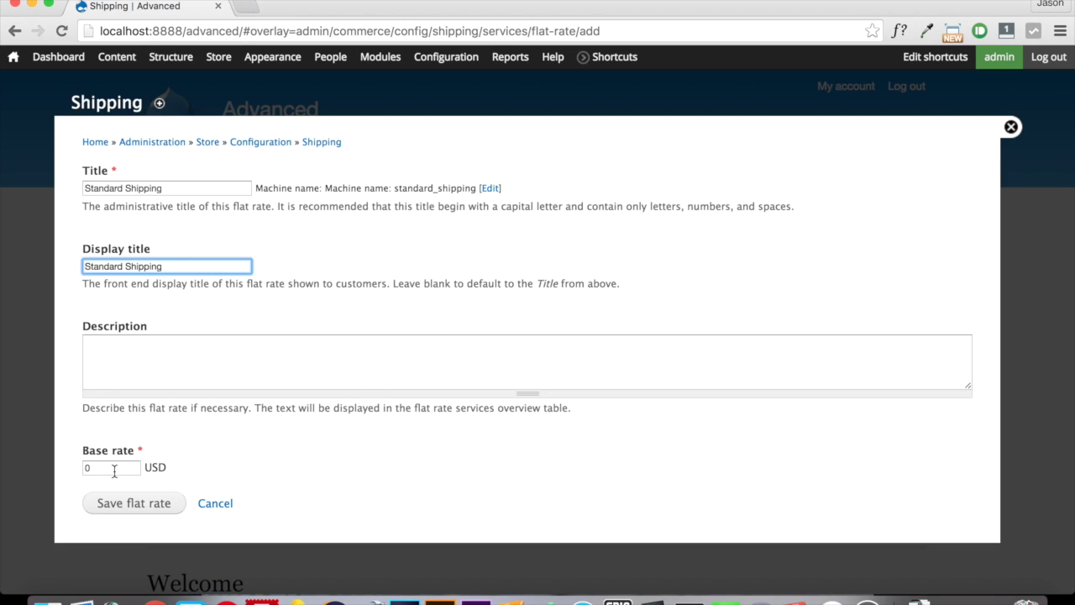
click(84, 468)
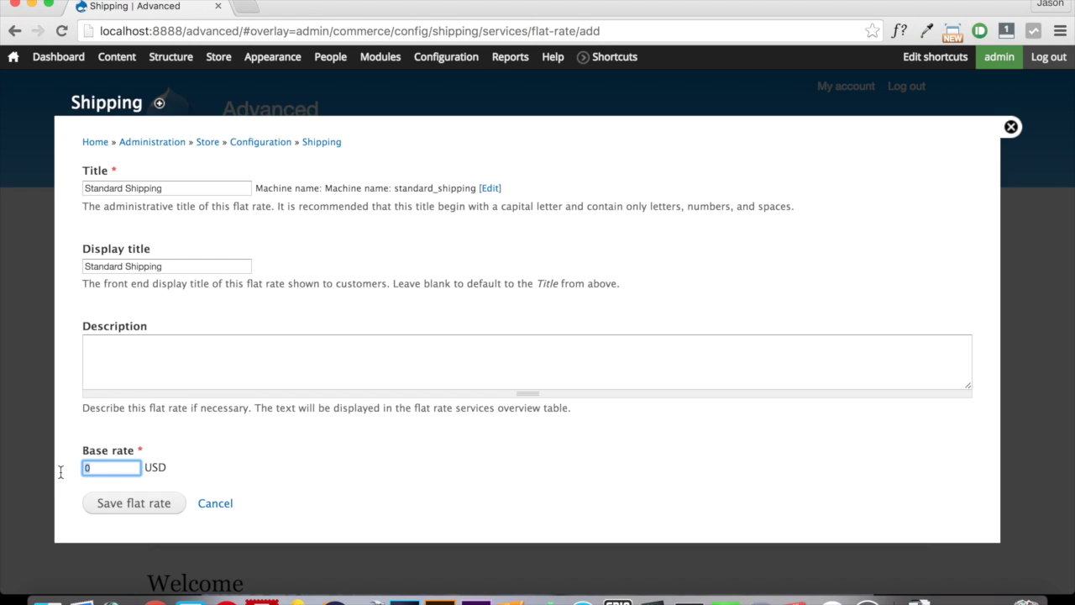
click(135, 512)
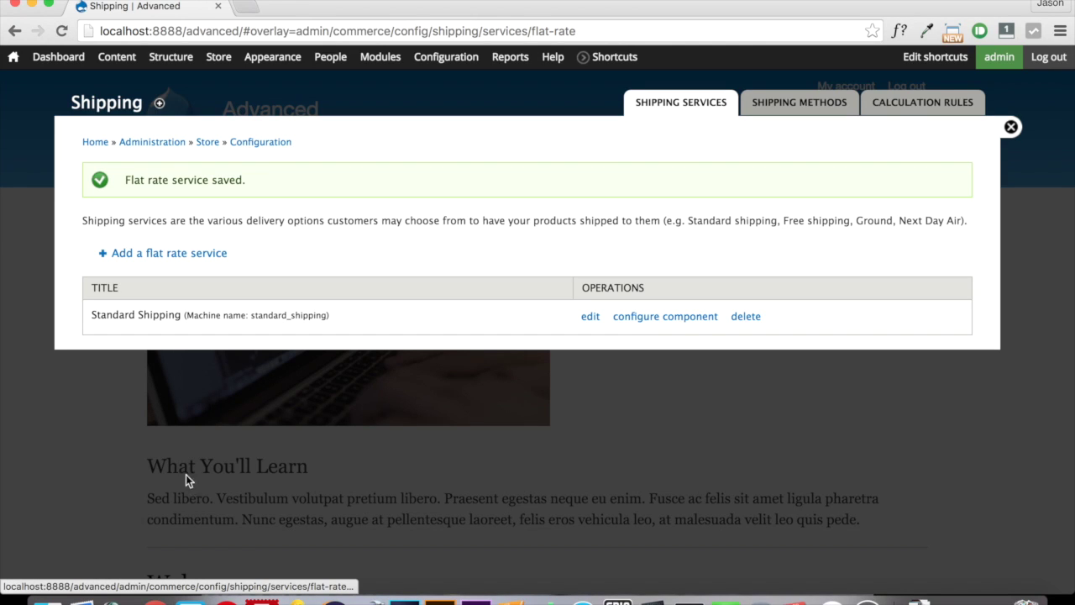
click(1012, 126)
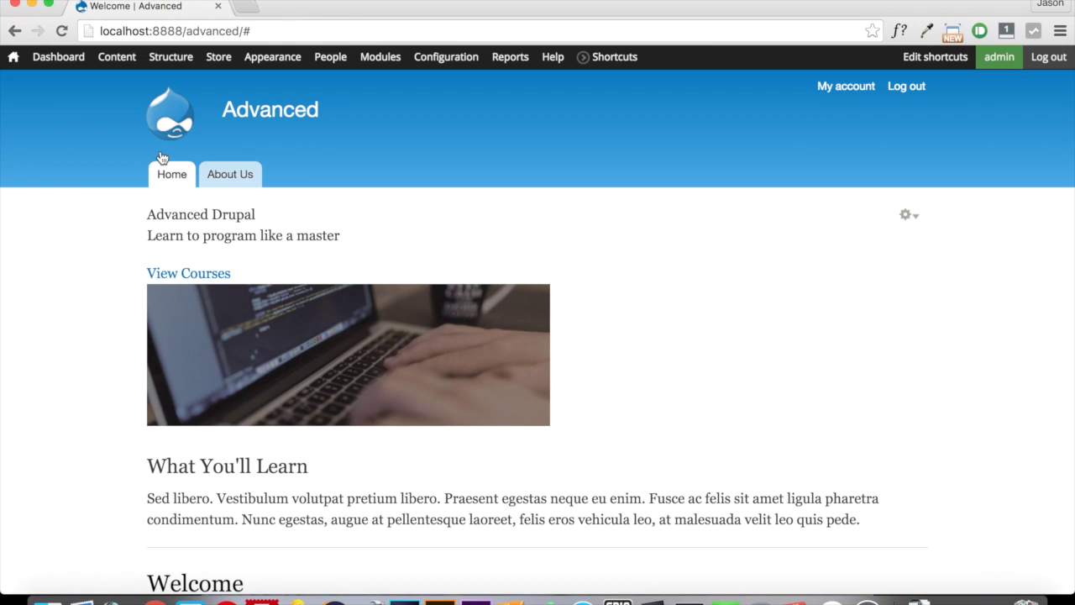
Step: Add the White Drupal T-Shirt to the cart and view the cart, now totalling $49.98
click(117, 58)
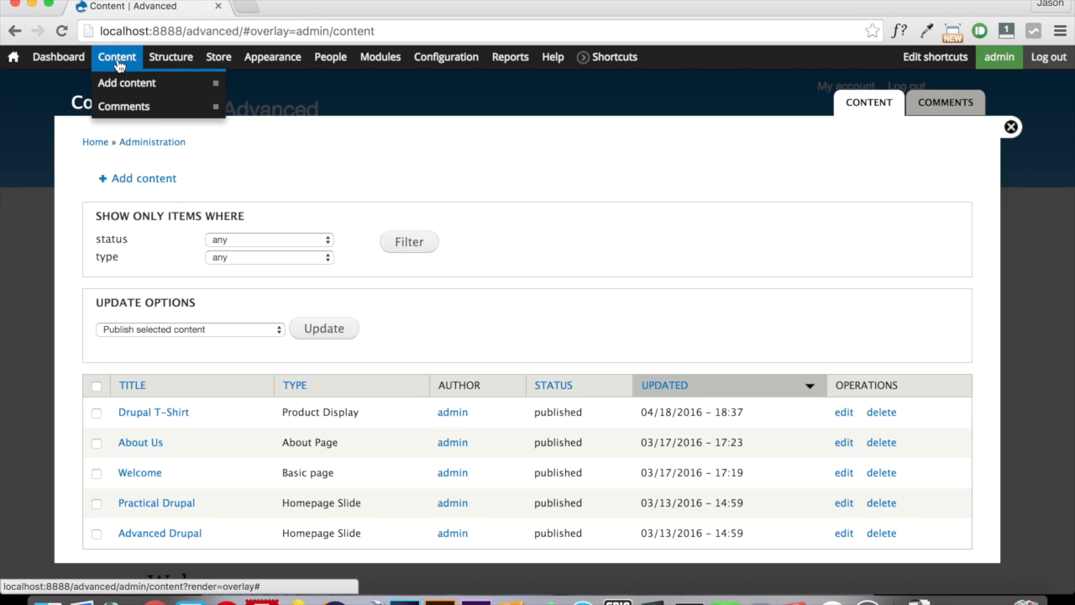
click(168, 412)
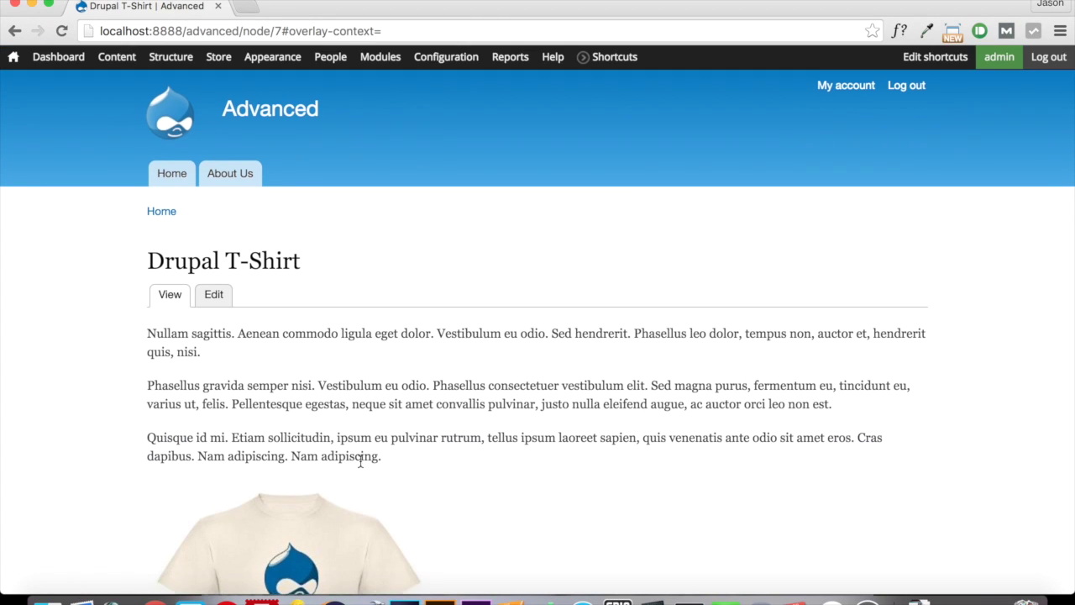
scroll(359, 391, down, 5)
click(202, 514)
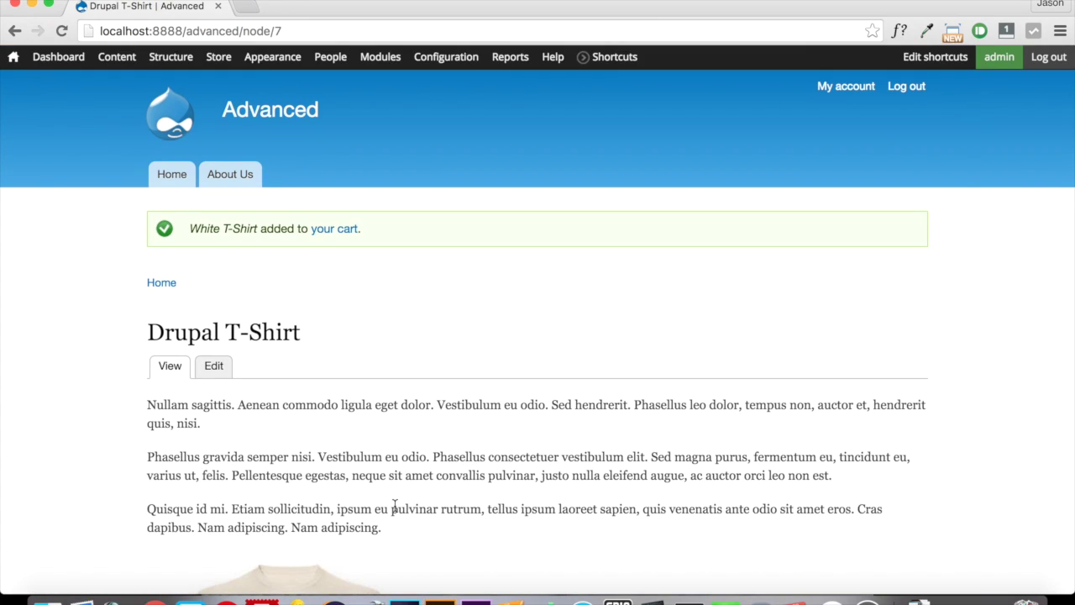
click(340, 229)
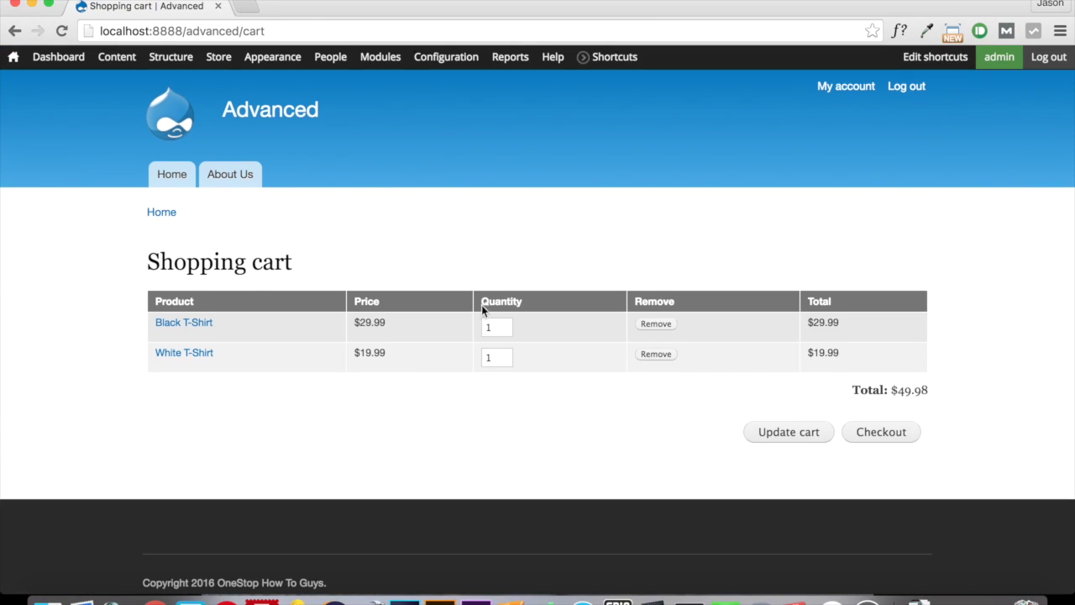
Step: Proceed to checkout and fill the shipping information from a saved autofill address
click(888, 442)
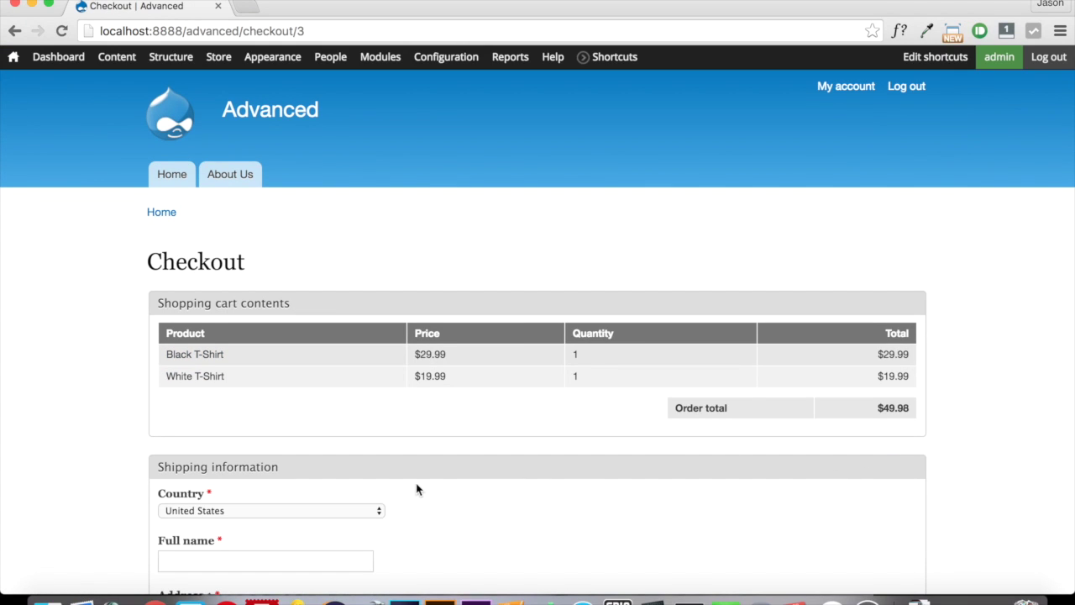
scroll(417, 490, down, 5)
click(299, 325)
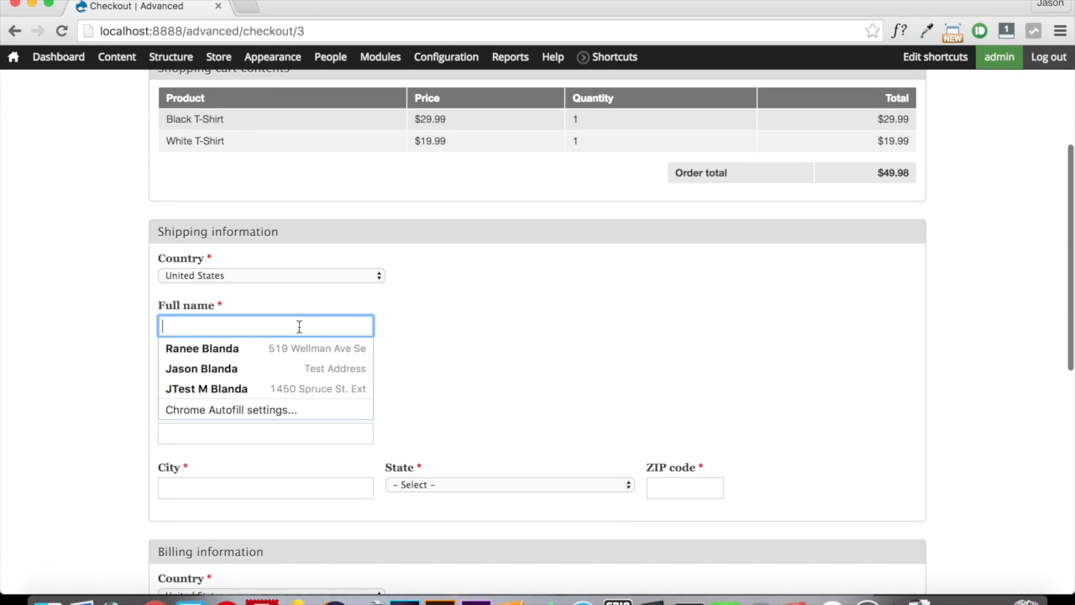
click(266, 367)
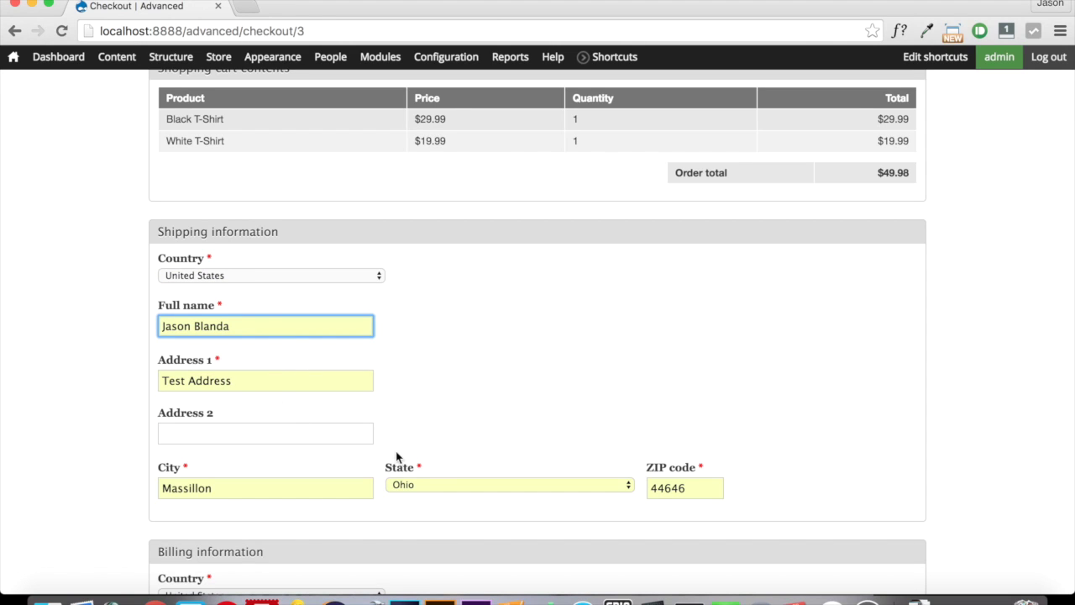
Step: Review the checkout form, which still has empty billing information
scroll(397, 458, down, 6)
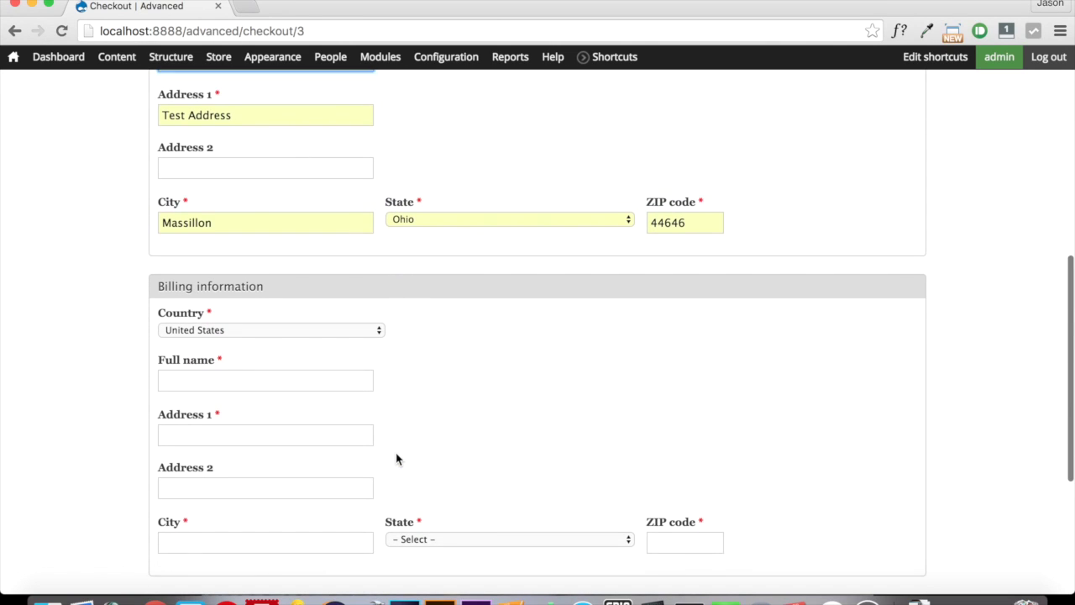
scroll(397, 458, down, 2)
scroll(397, 458, up, 4)
scroll(397, 458, down, 1)
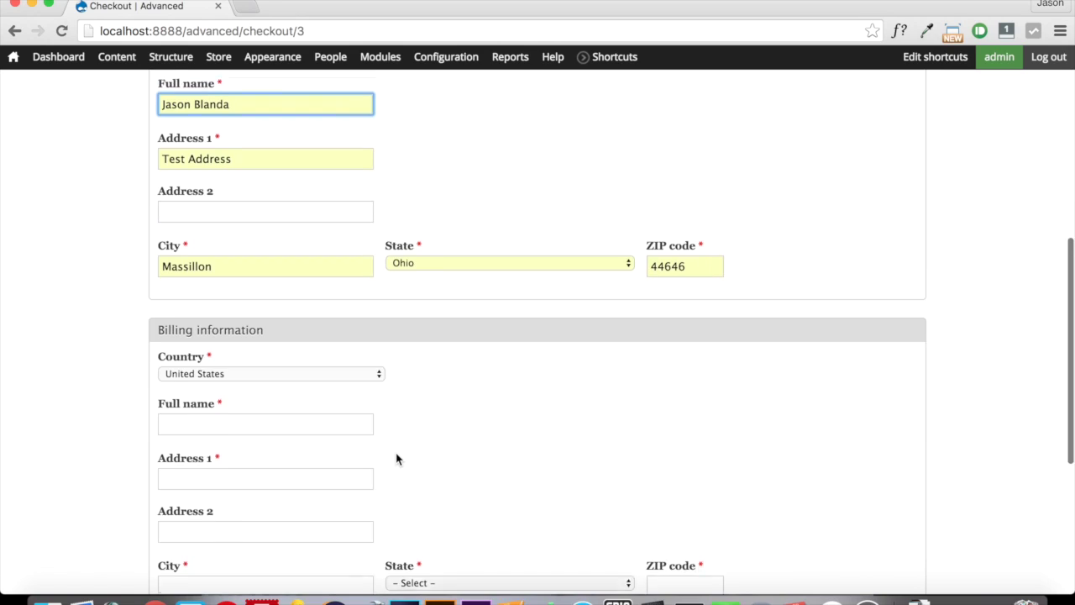
scroll(397, 458, up, 5)
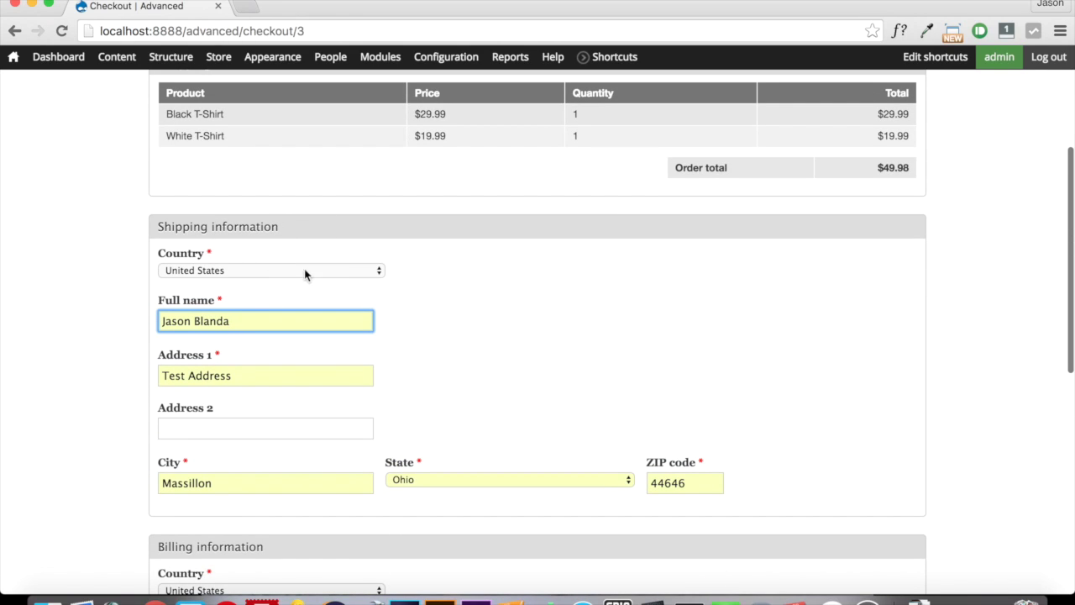
scroll(329, 432, down, 5)
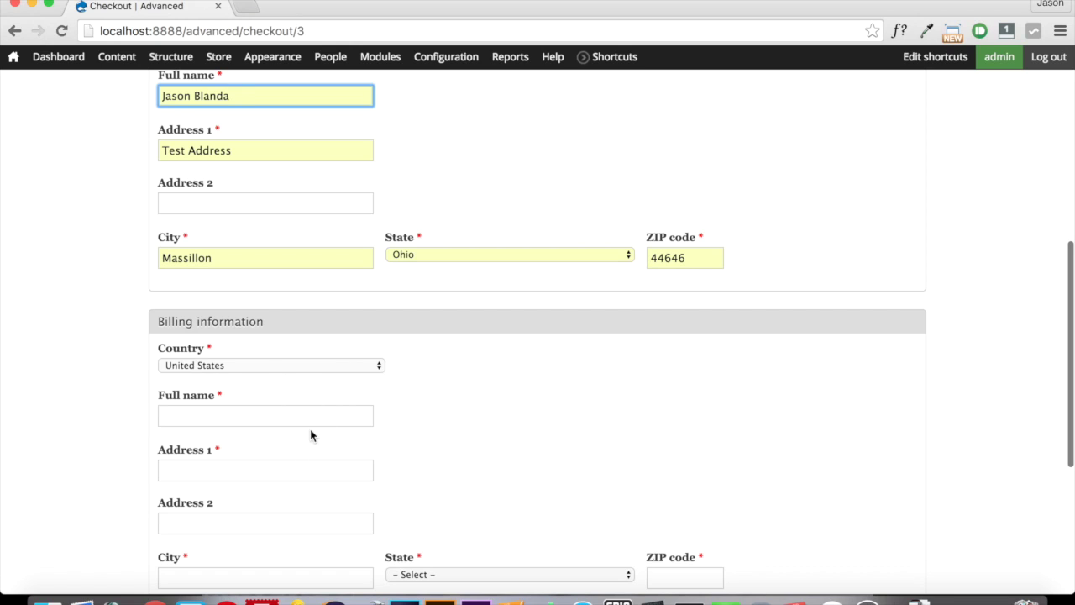
scroll(311, 435, down, 5)
scroll(359, 422, up, 6)
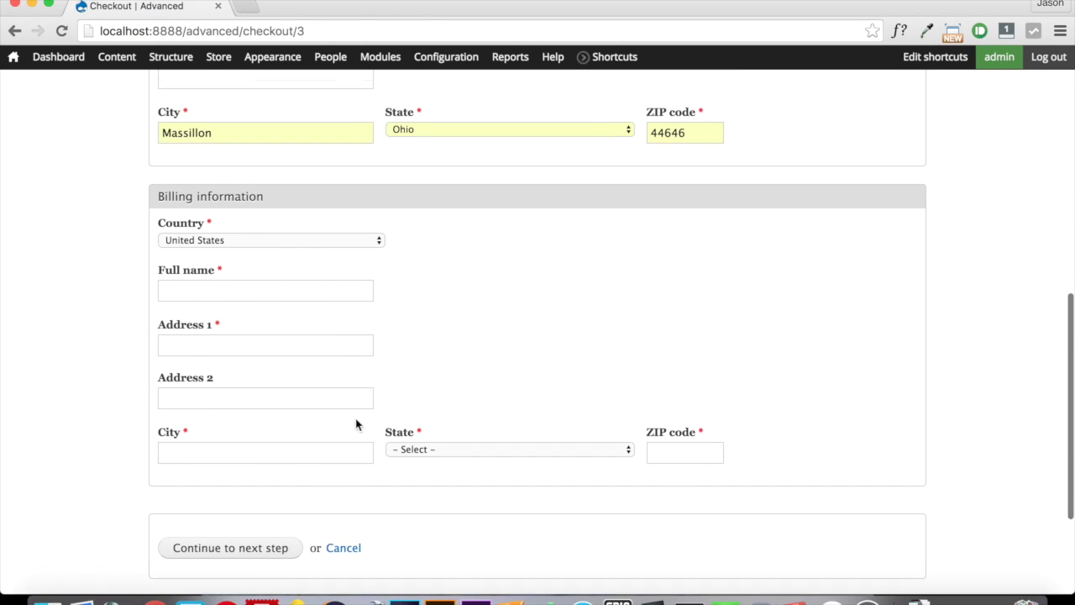
scroll(356, 424, up, 2)
click(514, 323)
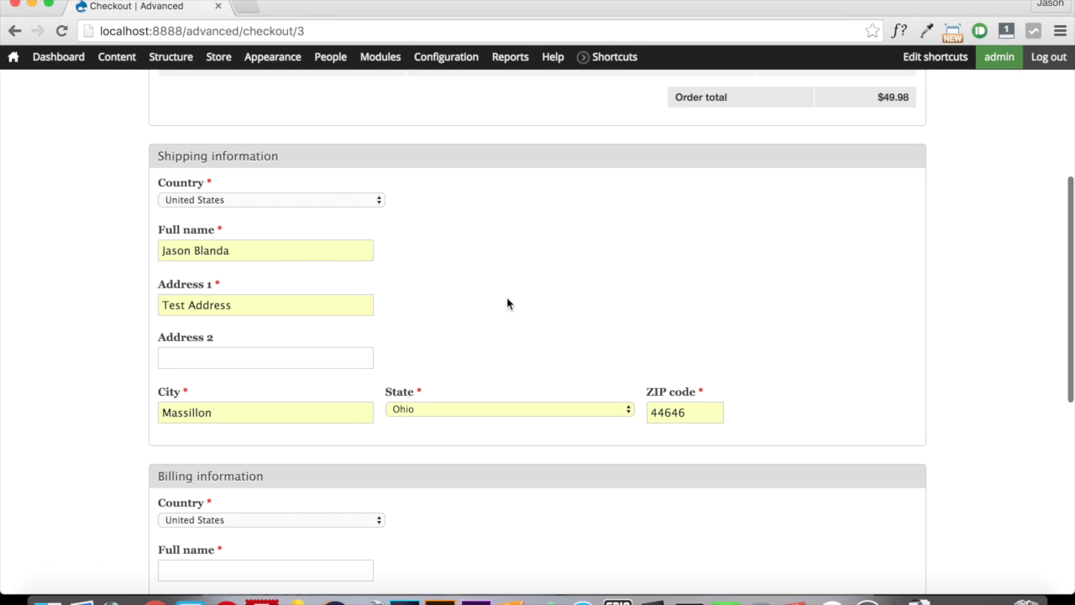
scroll(507, 303, up, 1)
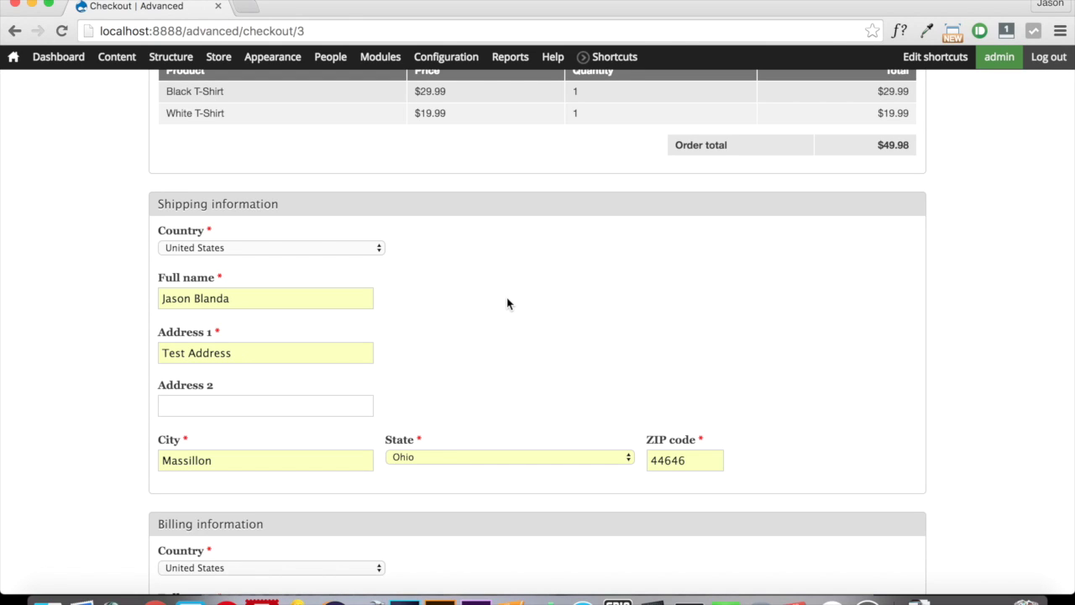
scroll(508, 303, down, 6)
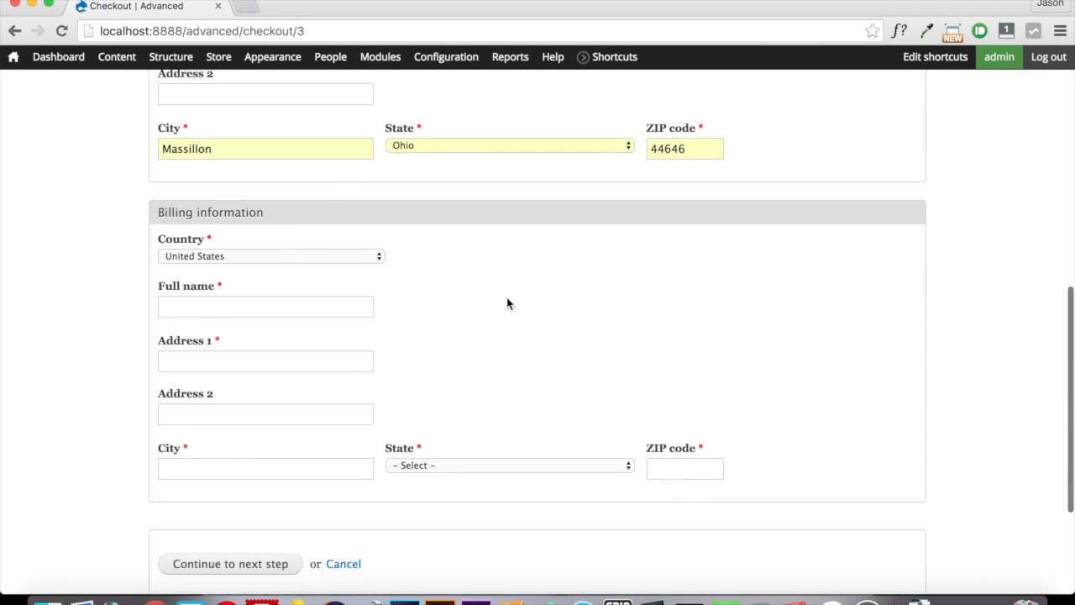
scroll(508, 303, up, 4)
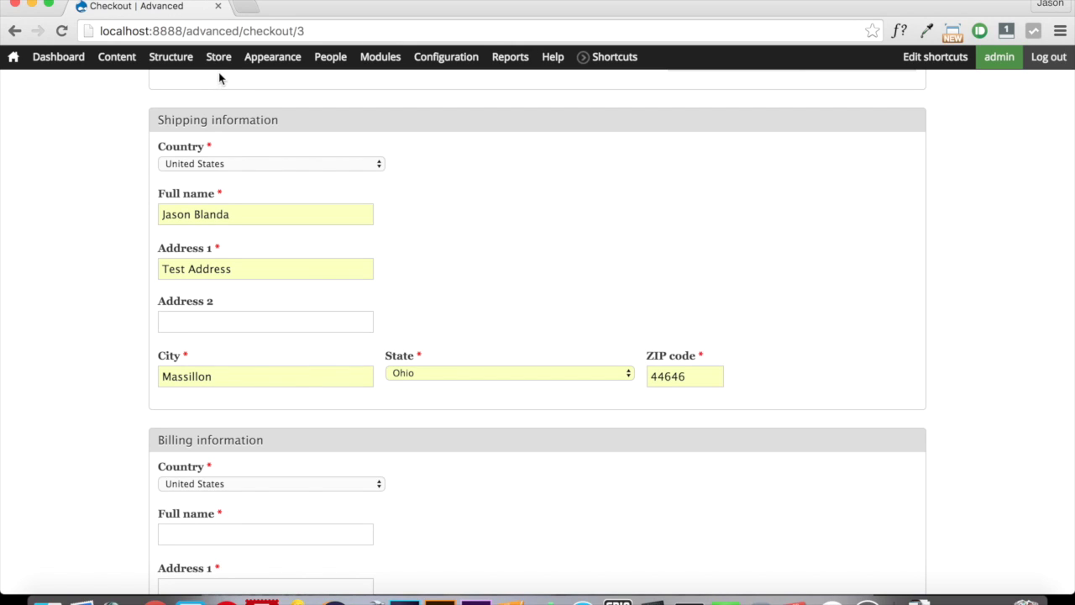
mouse_move(222, 71)
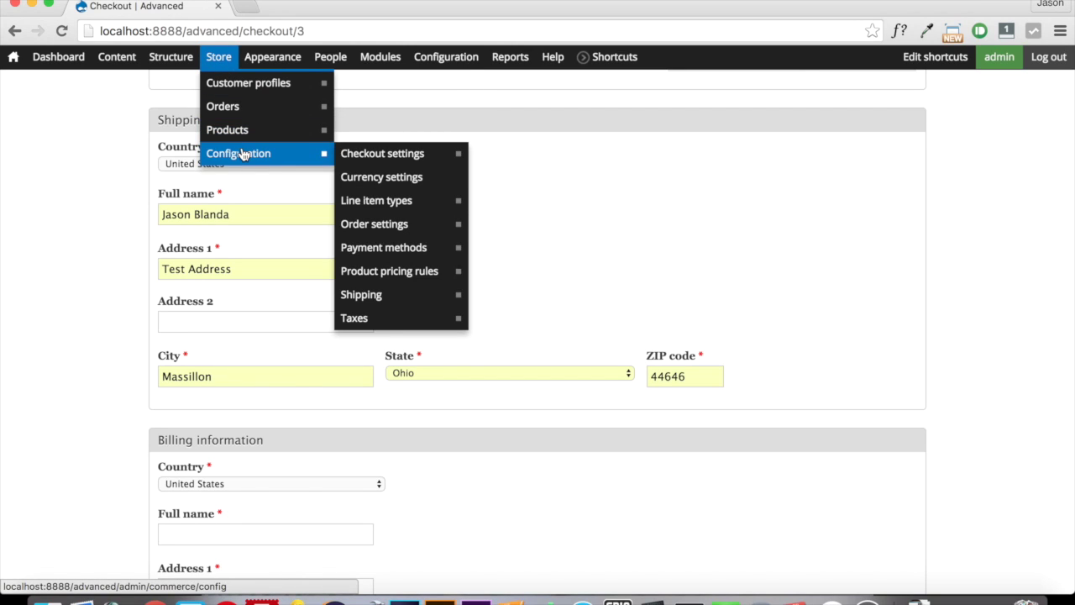
Step: In Checkout settings, move the Billing information pane above Shipping information and save the order
mouse_move(314, 141)
click(366, 161)
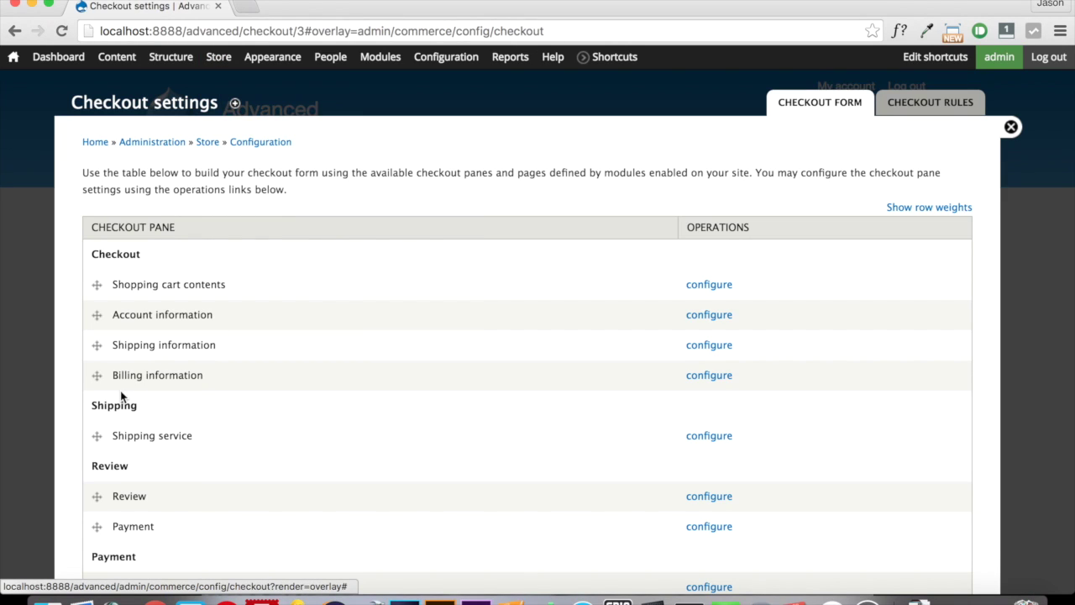
drag(95, 377, 93, 357)
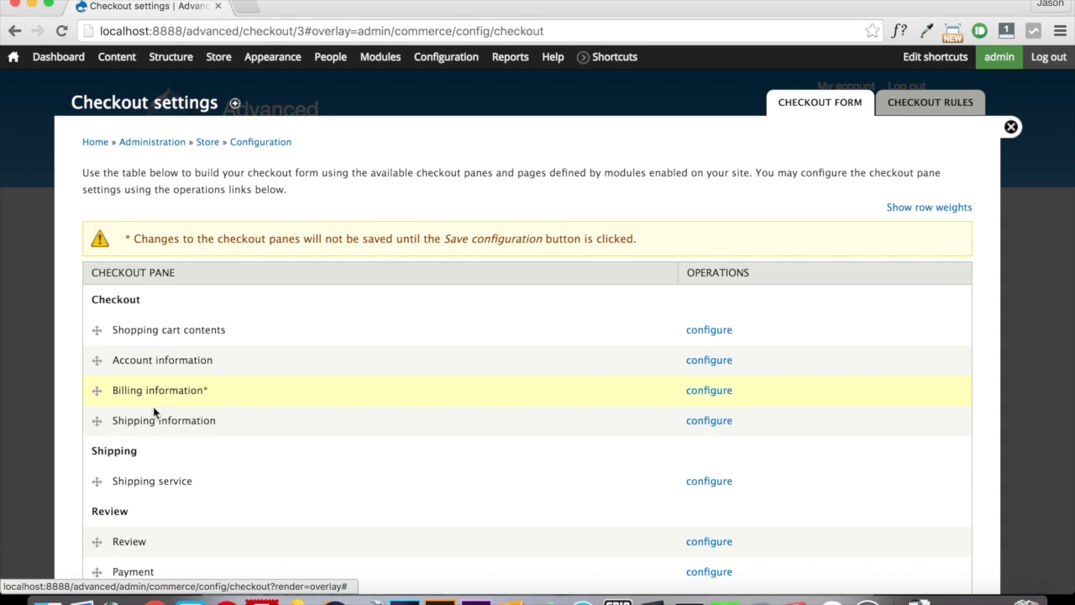
scroll(191, 452, down, 5)
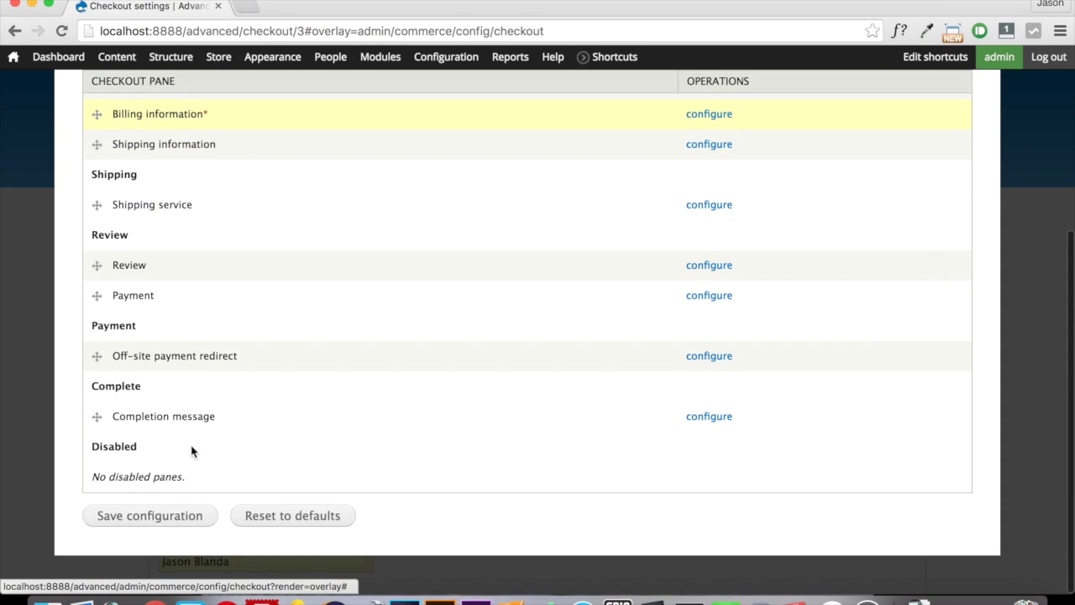
click(151, 516)
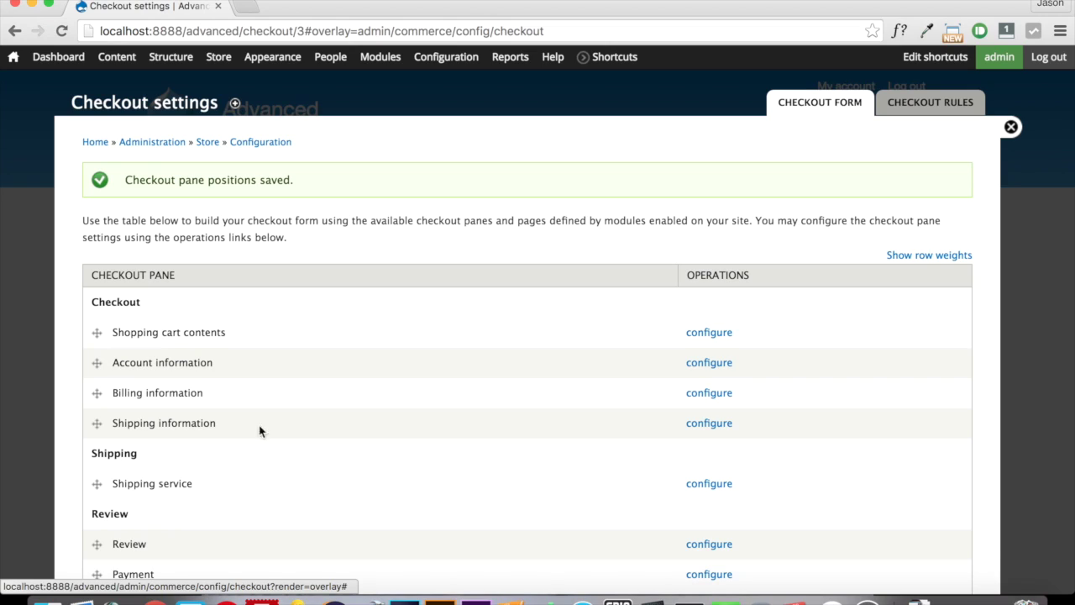
Step: Make the Shipping information pane copy the Billing information profile by default, then save and return to checkout
click(709, 424)
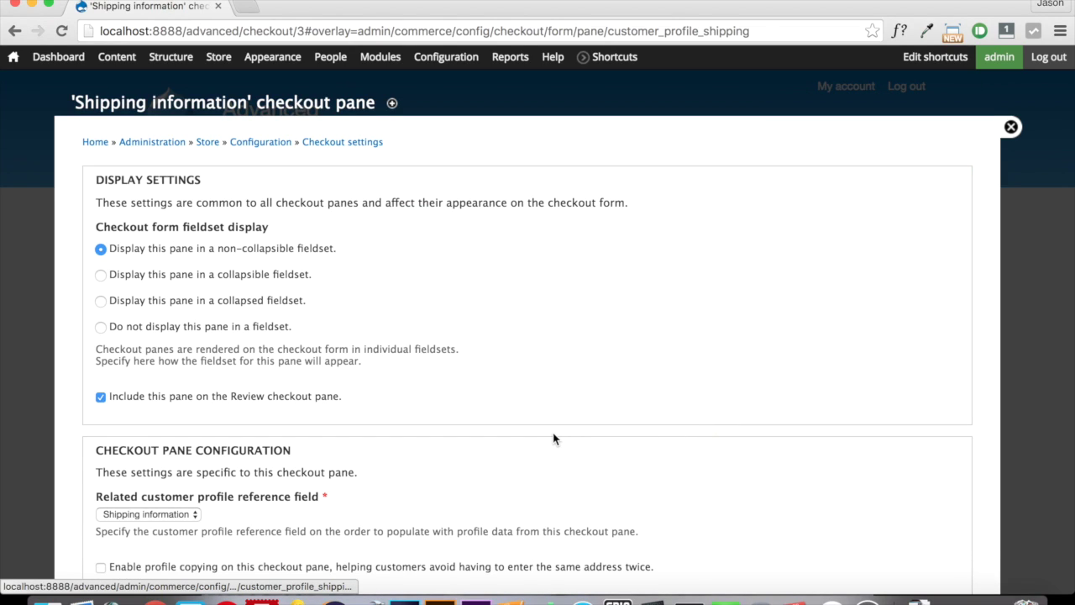
scroll(553, 438, down, 3)
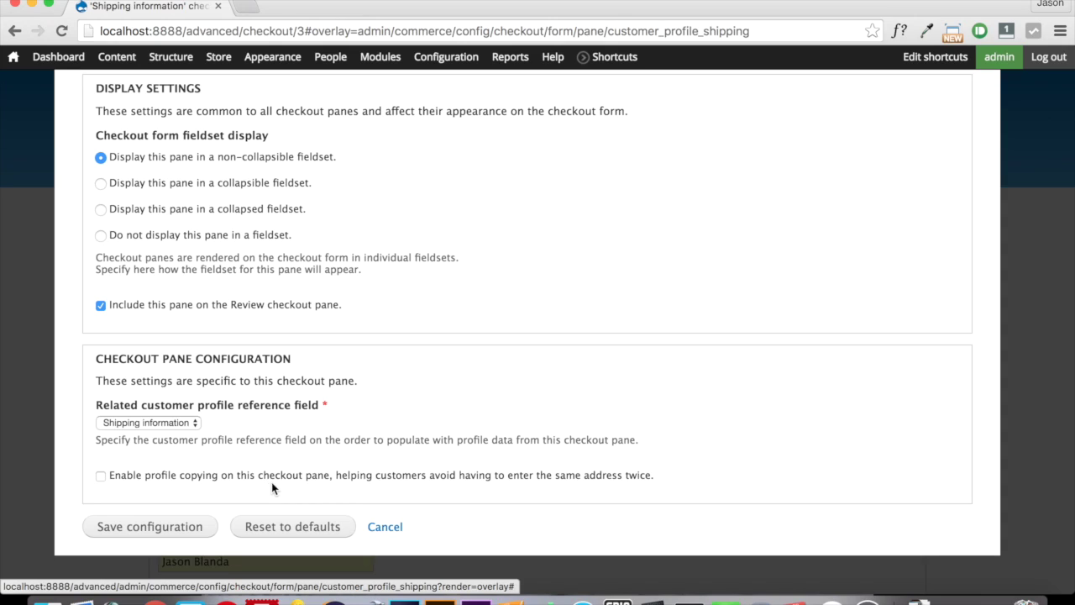
click(218, 477)
scroll(259, 532, down, 3)
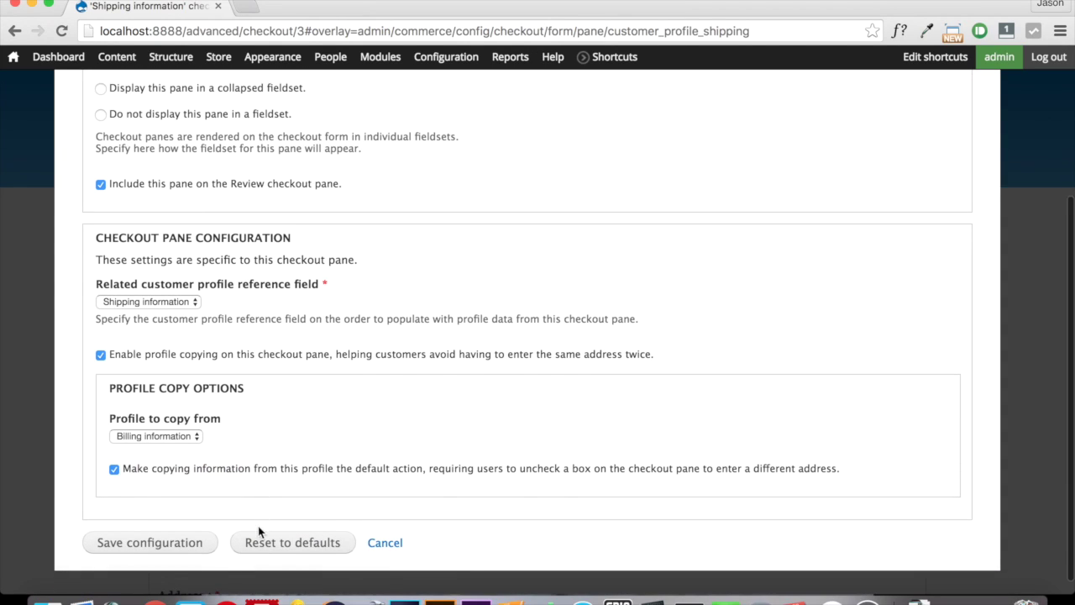
drag(109, 412, 238, 416)
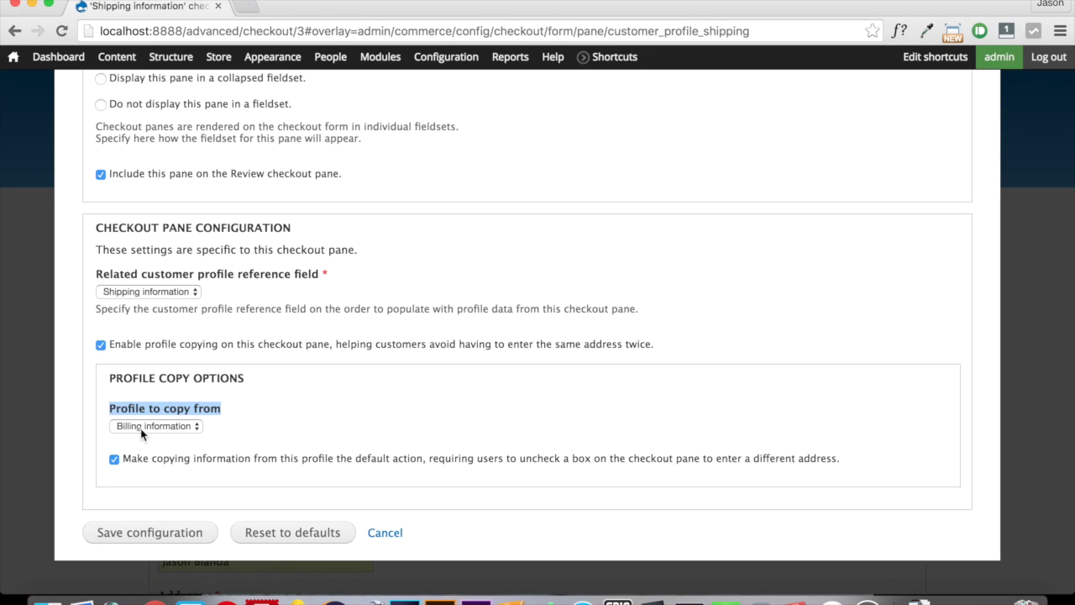
click(186, 536)
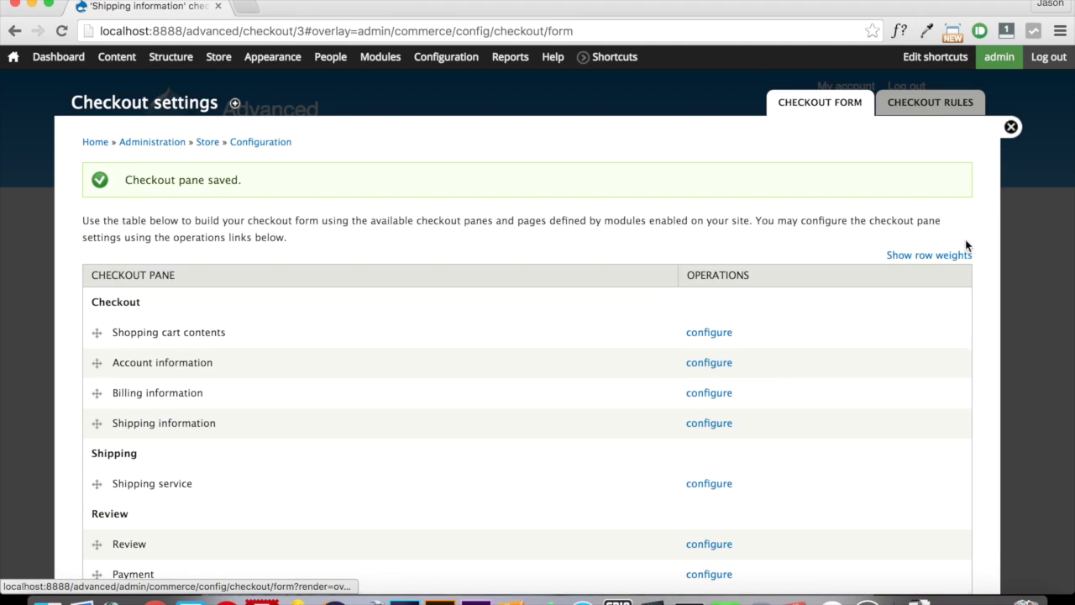
click(1011, 128)
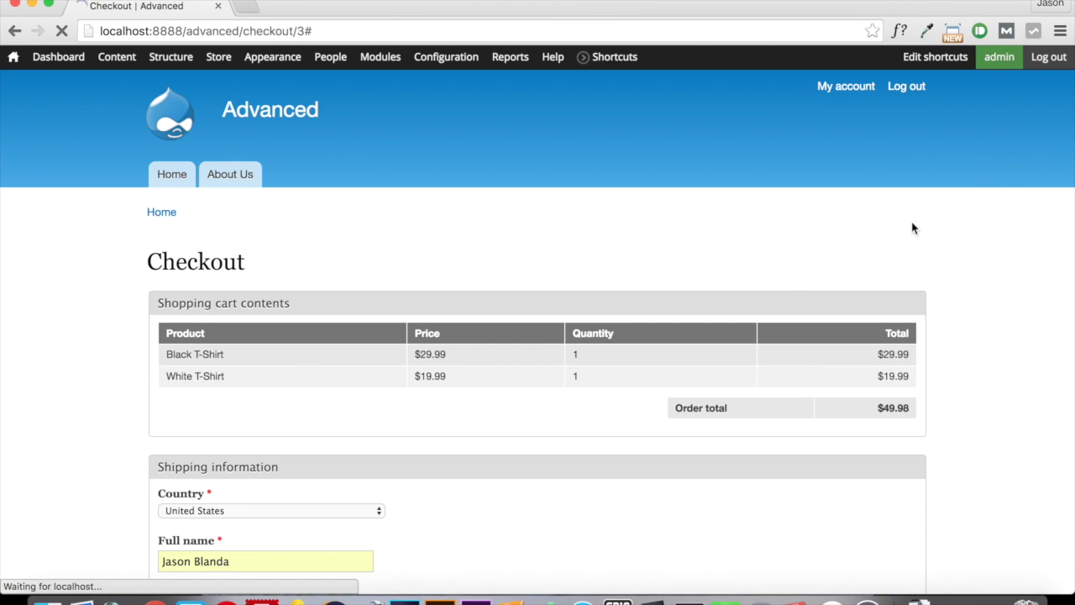
Step: Uncheck 'same as Billing information' to inspect the shipping form, then recheck it
scroll(643, 459, down, 5)
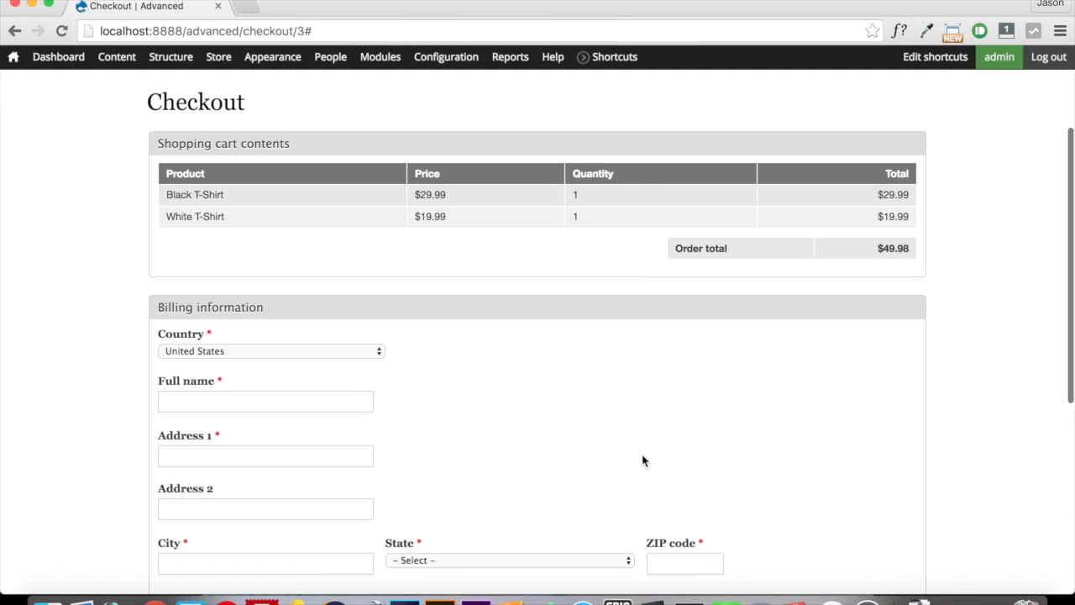
scroll(643, 458, down, 1)
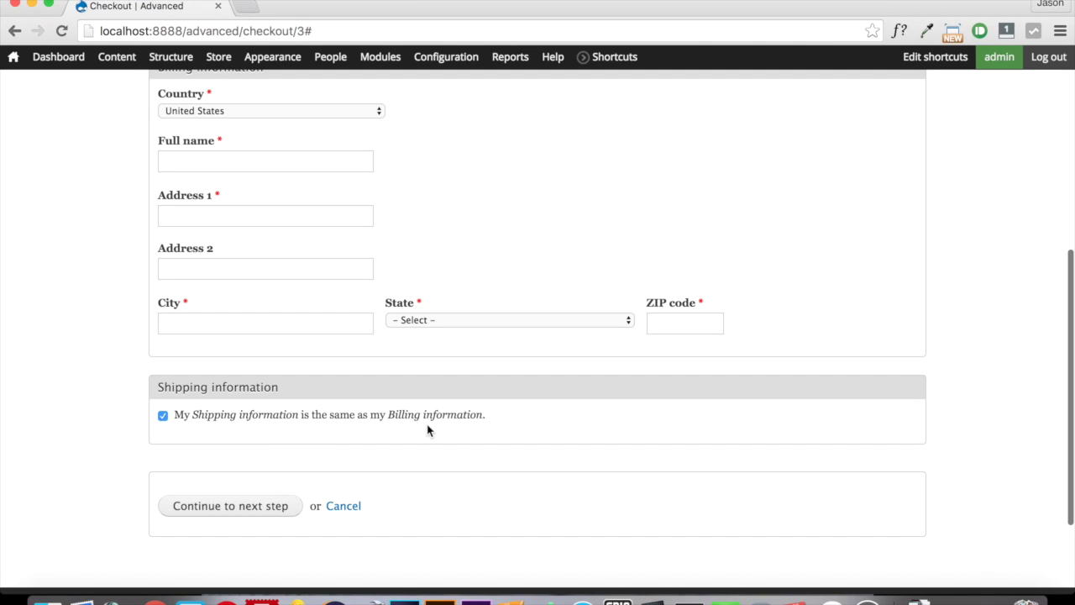
click(224, 420)
scroll(300, 501, down, 5)
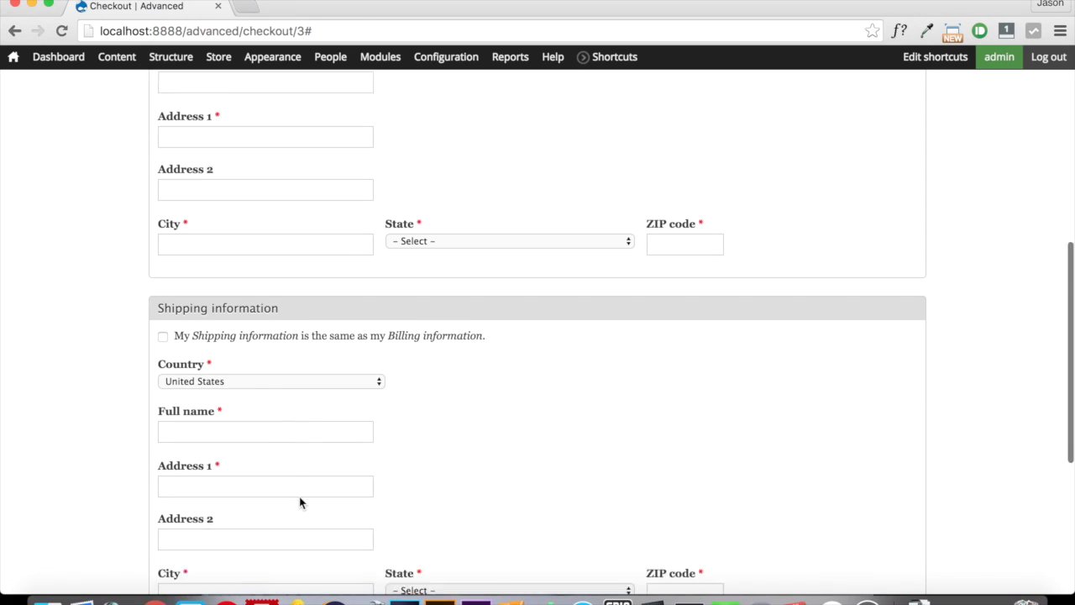
scroll(300, 501, up, 2)
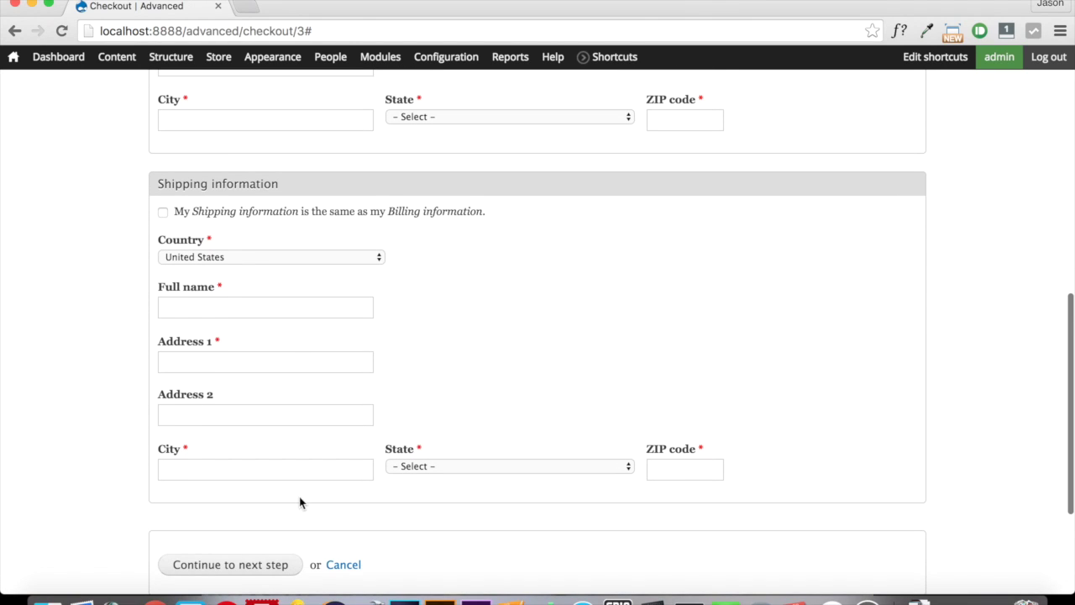
click(163, 212)
scroll(46, 320, up, 5)
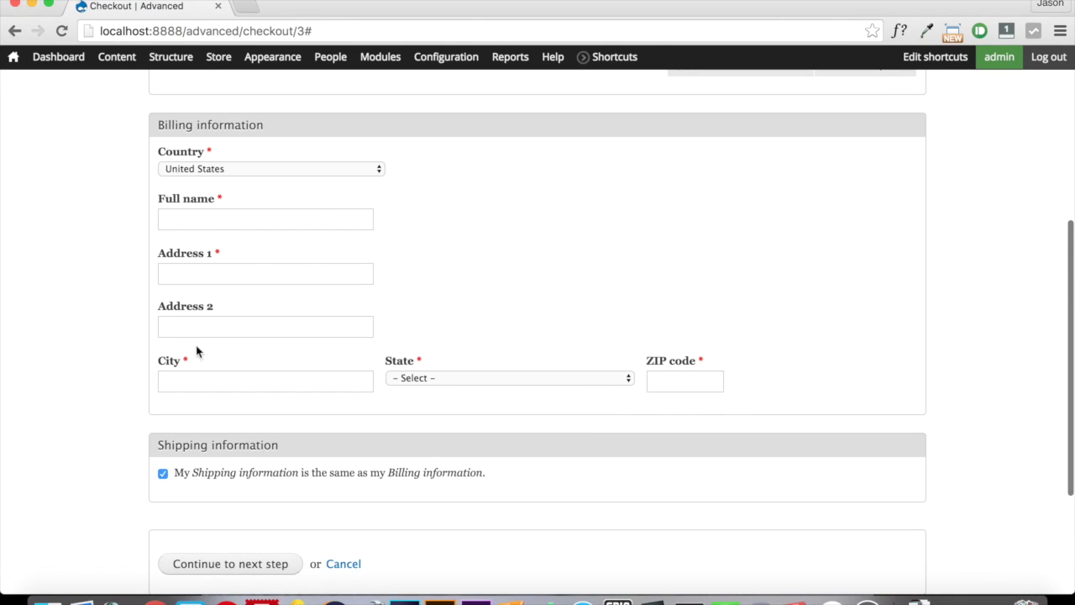
Step: Enter the customer's billing name, street address, city, state and ZIP code, then continue to the Shipping step
click(210, 221)
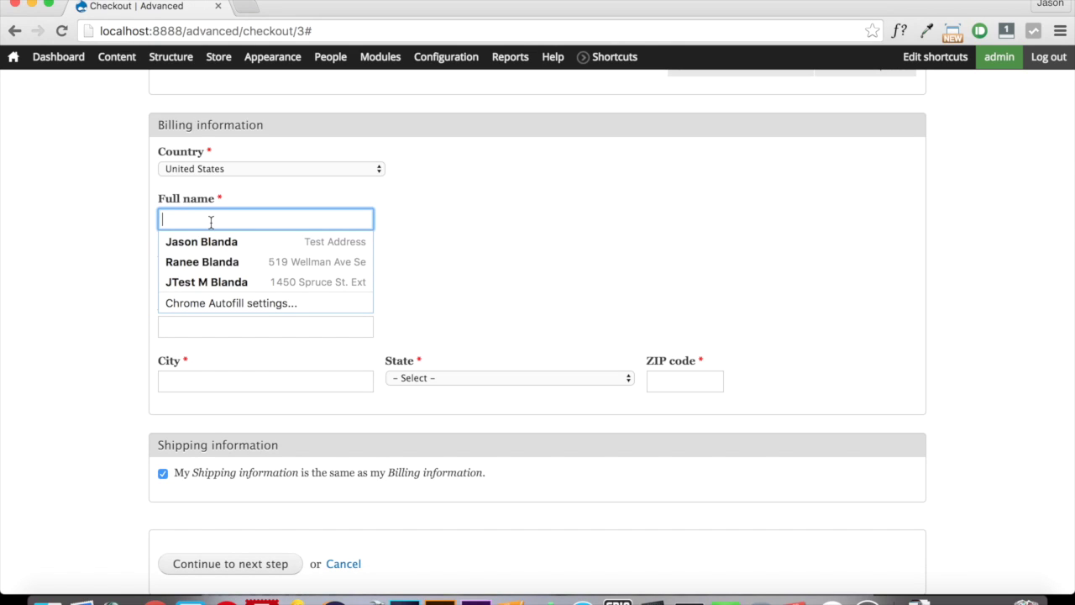
text(J)
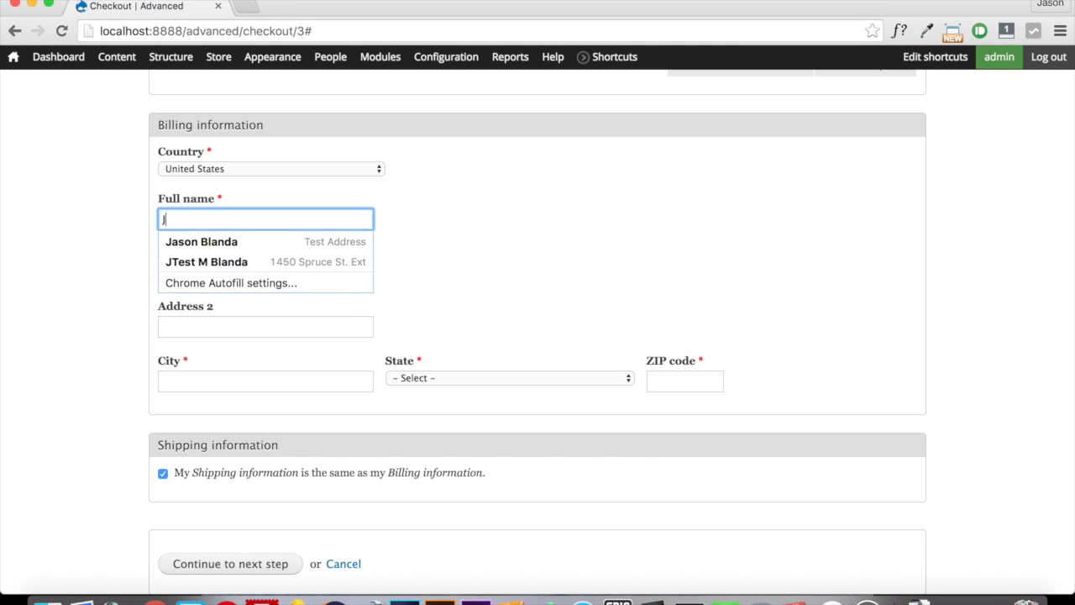
text(ohn Doe)
click(266, 274)
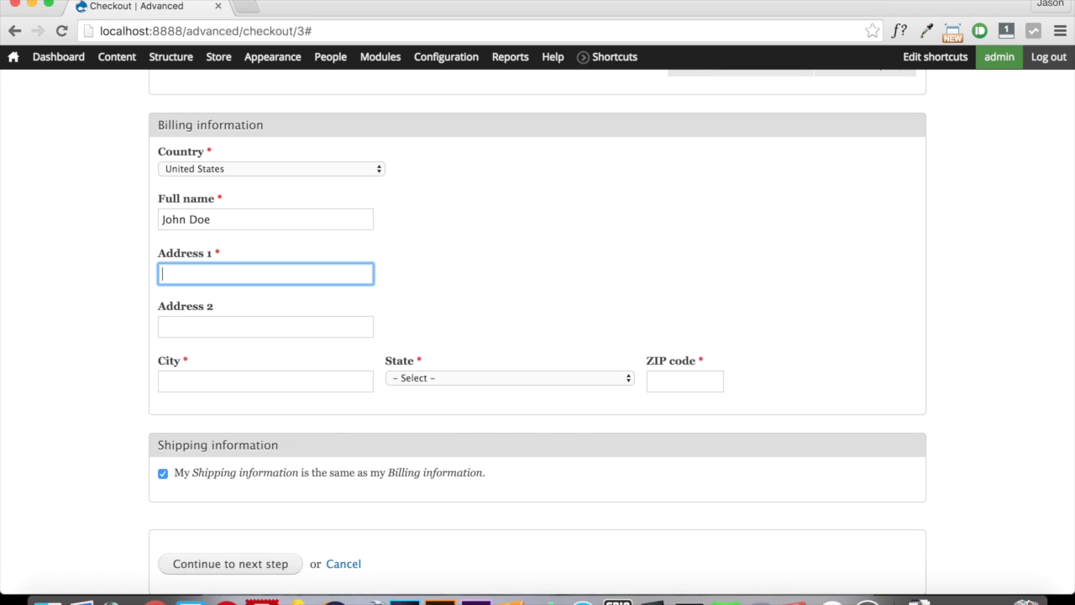
text(555 The Street)
key(Tab)
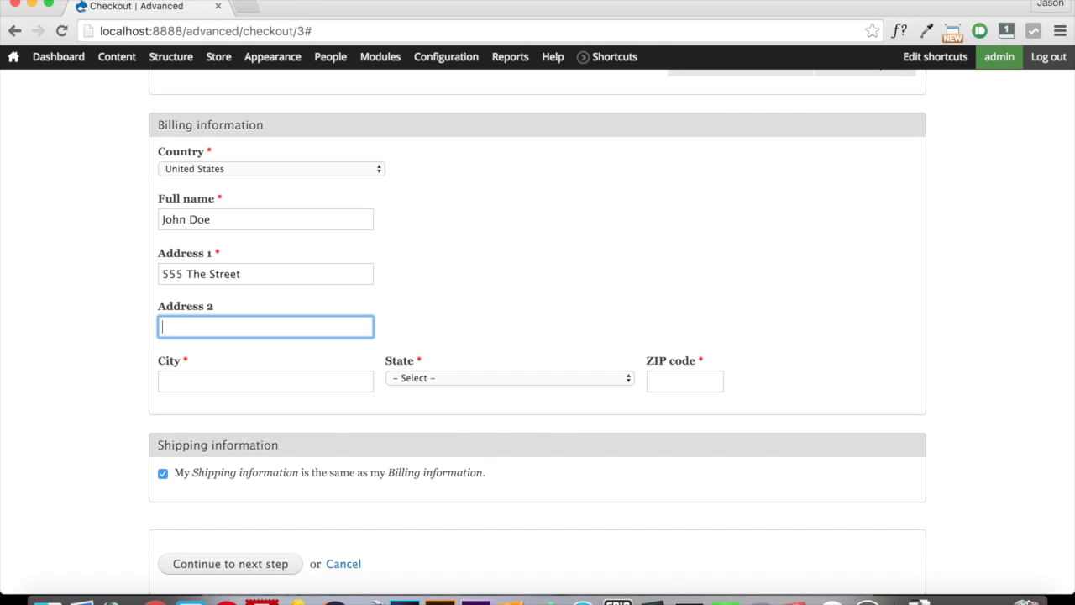
key(Tab)
text(Canton)
key(Tab)
key(o)
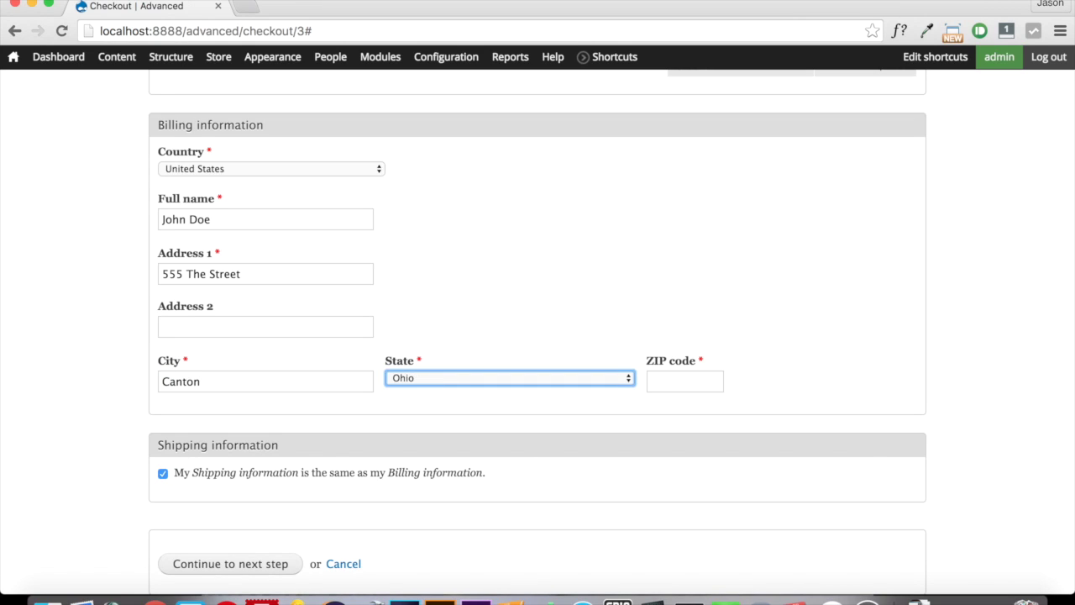
key(Tab)
text(4470)
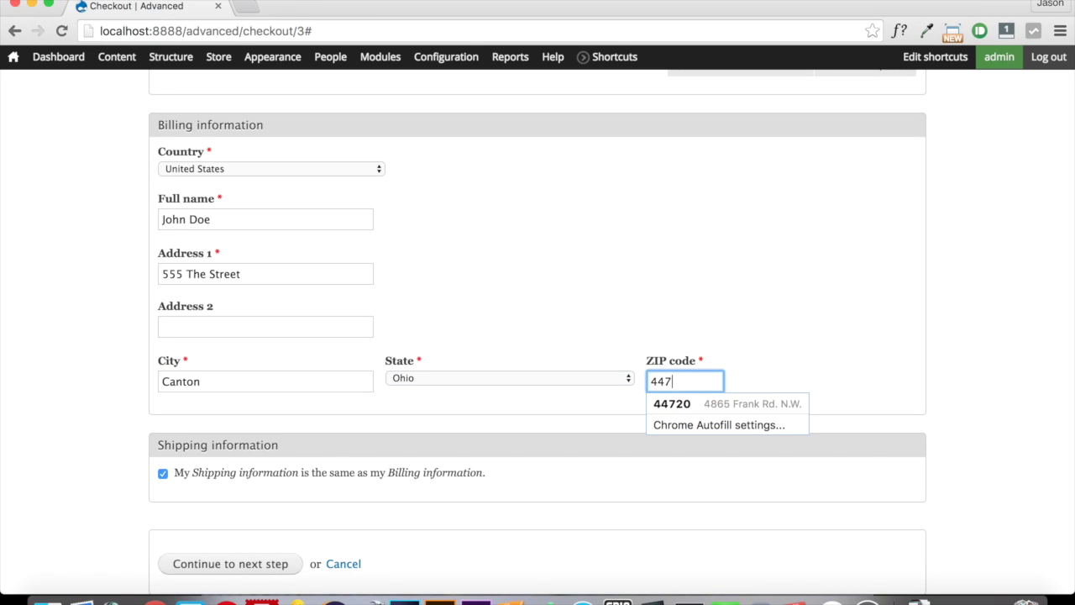
scroll(109, 276, down, 5)
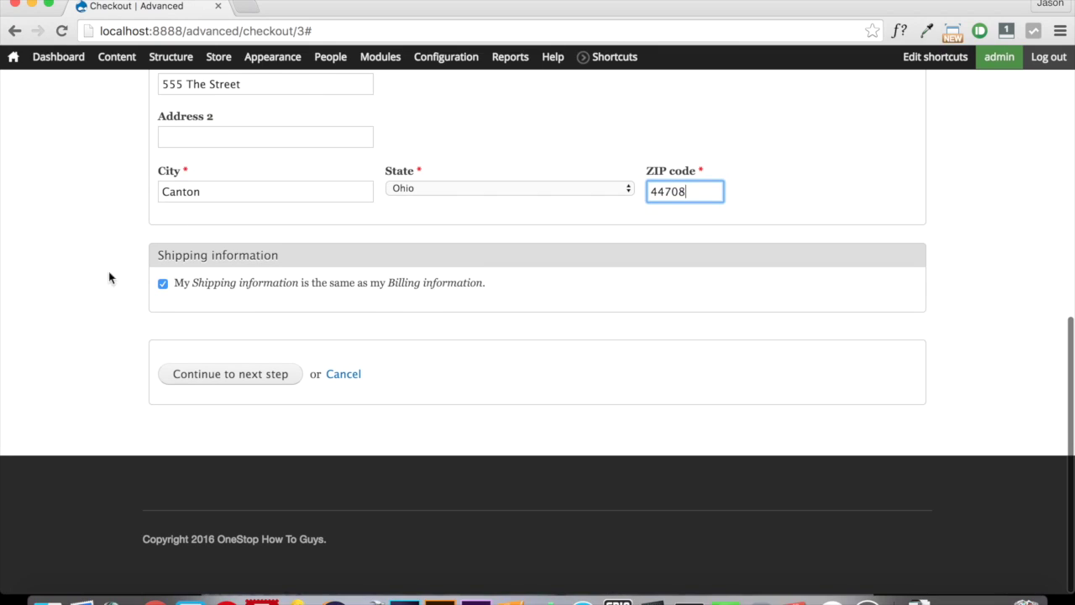
click(208, 376)
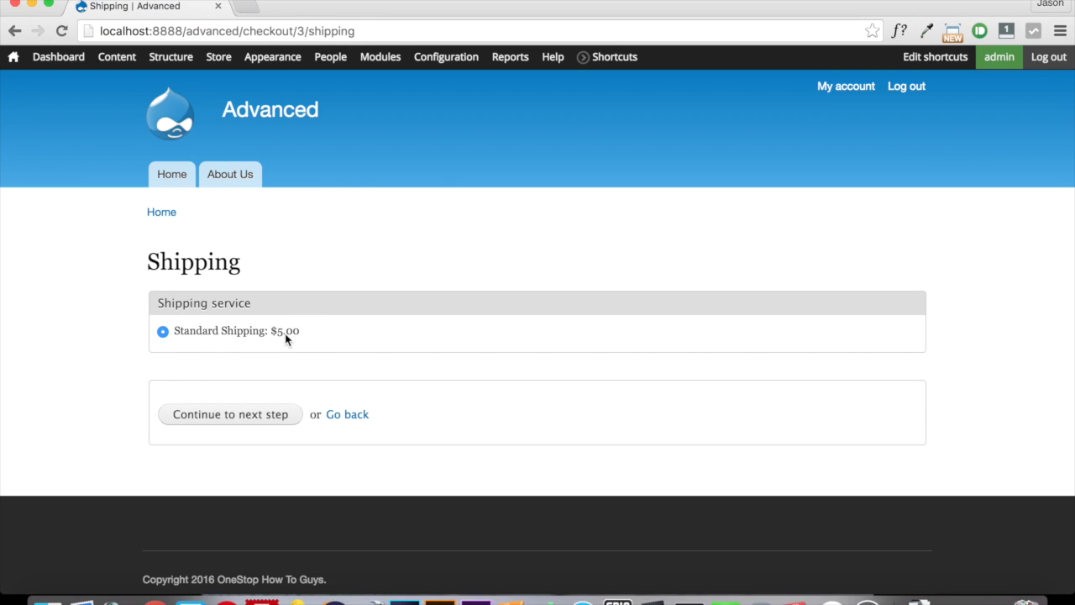
Step: Keep Standard Shipping at $5.00 and continue to the Review order page, totalling $54.98
click(250, 424)
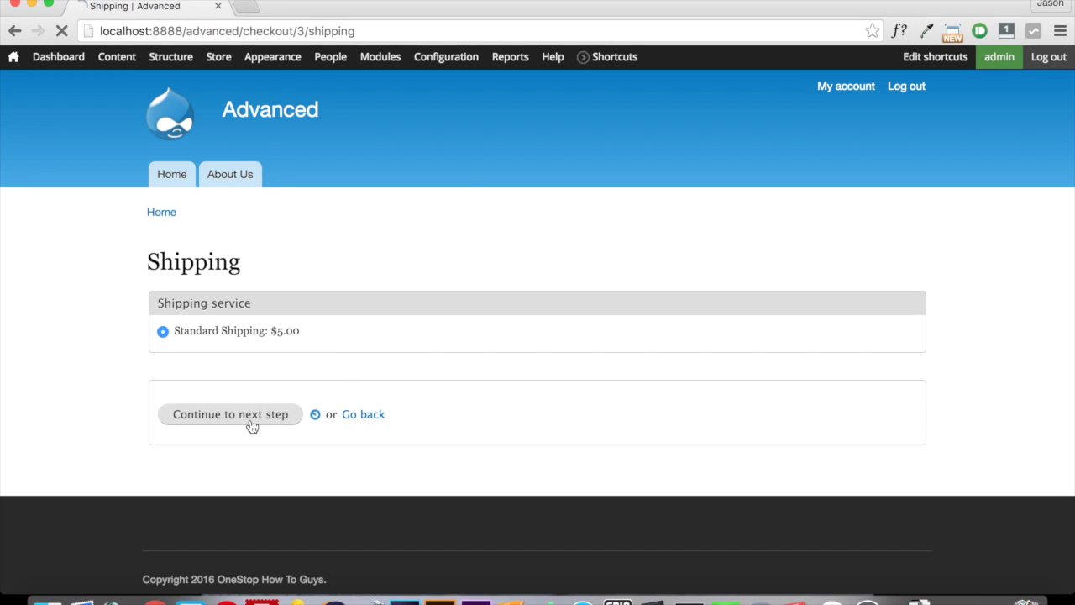
scroll(451, 473, down, 2)
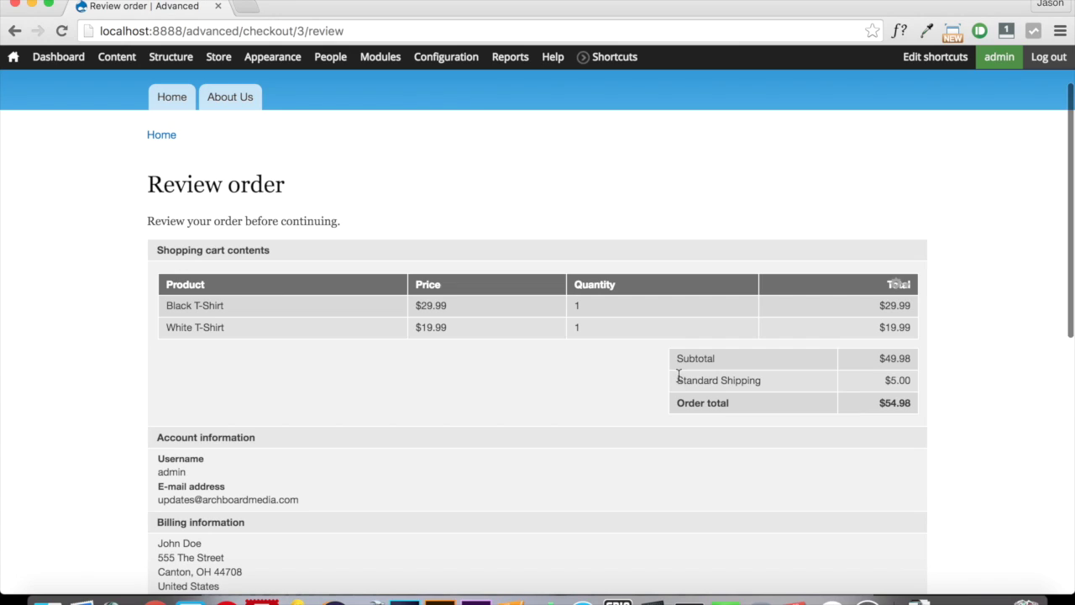
drag(675, 381, 914, 383)
click(914, 357)
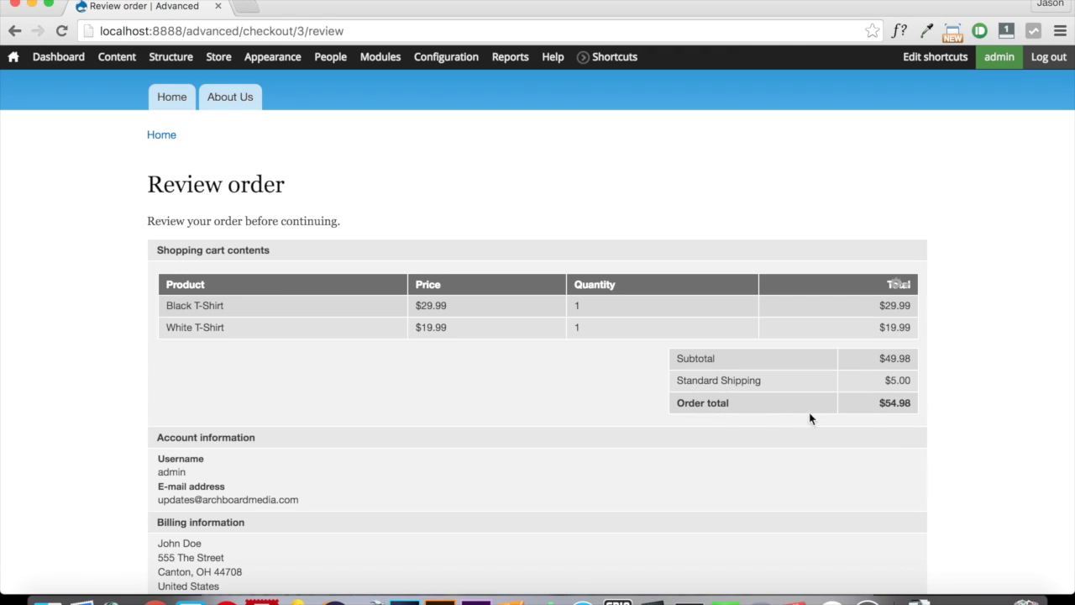
drag(878, 398, 922, 403)
drag(885, 358, 916, 363)
click(423, 407)
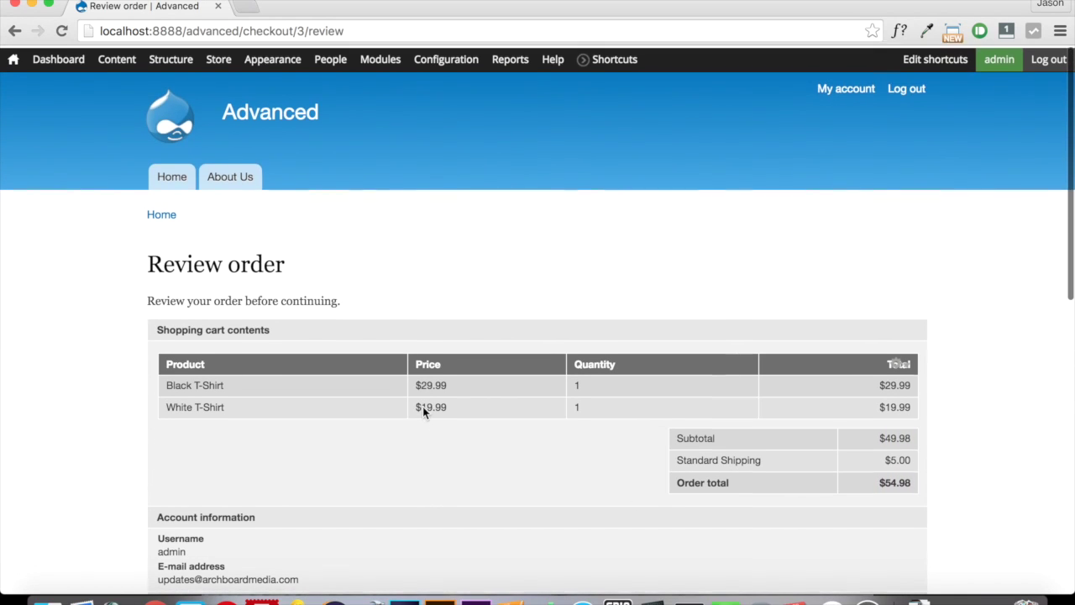
Step: Go to the shipping services settings and begin adding a new flat rate service
mouse_move(218, 58)
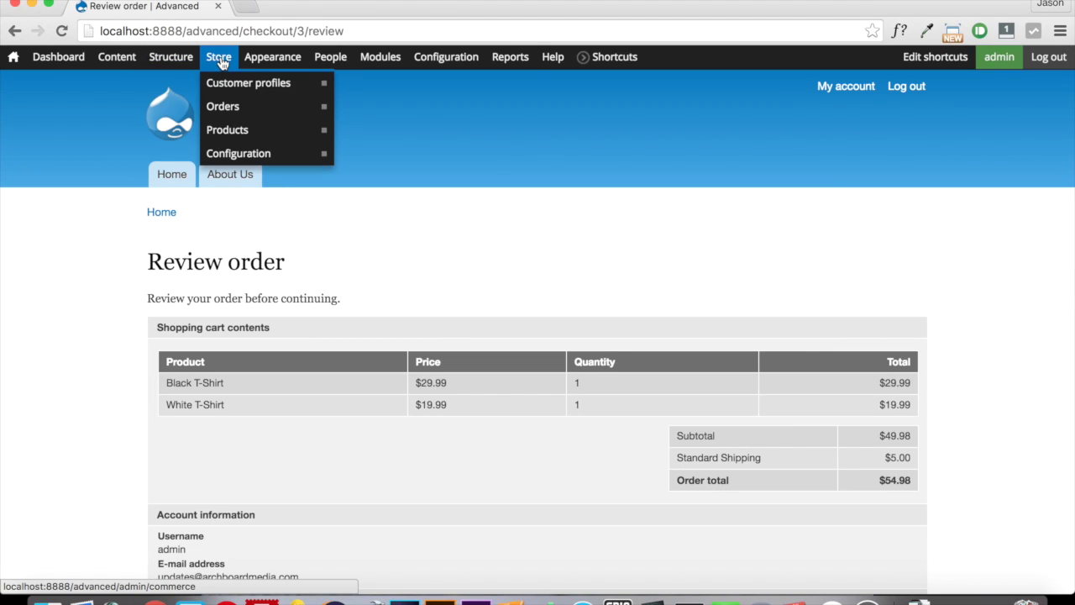
mouse_move(243, 140)
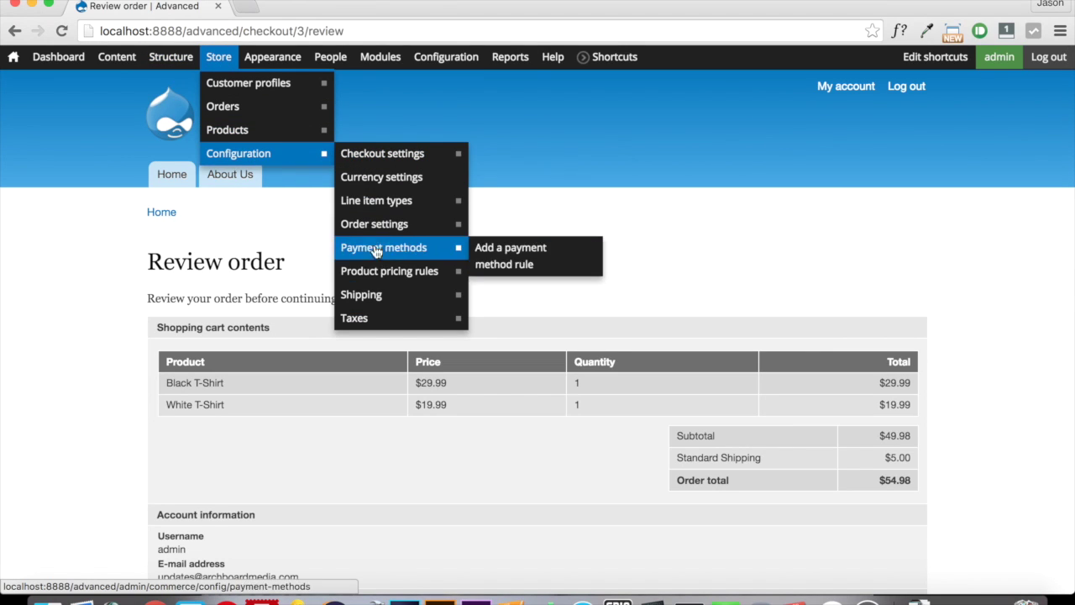
click(361, 294)
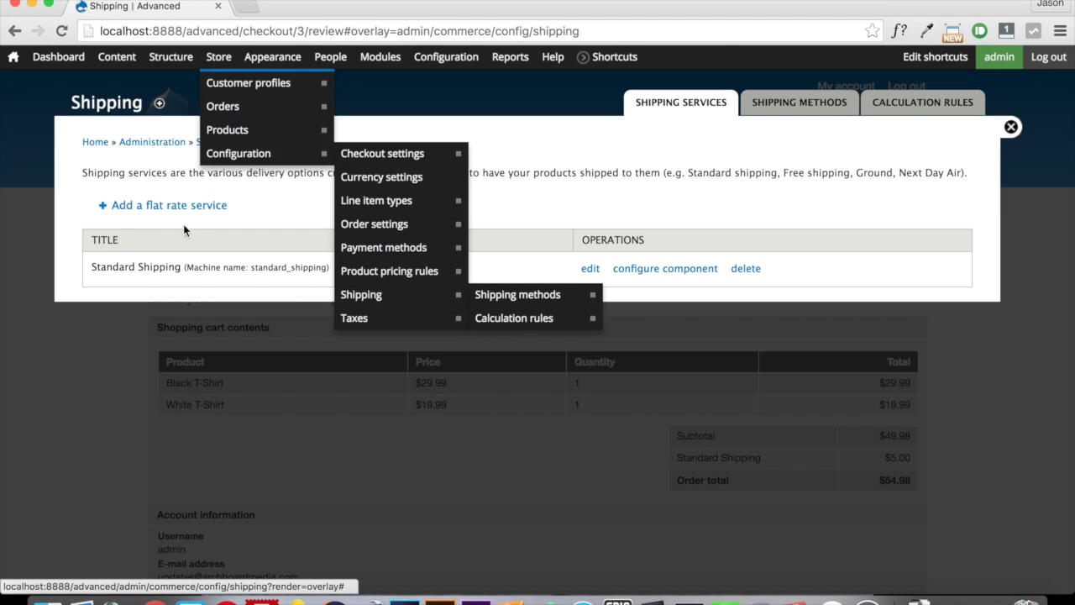
click(155, 208)
Step: Title the service 'Overnight Shipping', reuse it as the display title, and save with base rate 15
click(204, 189)
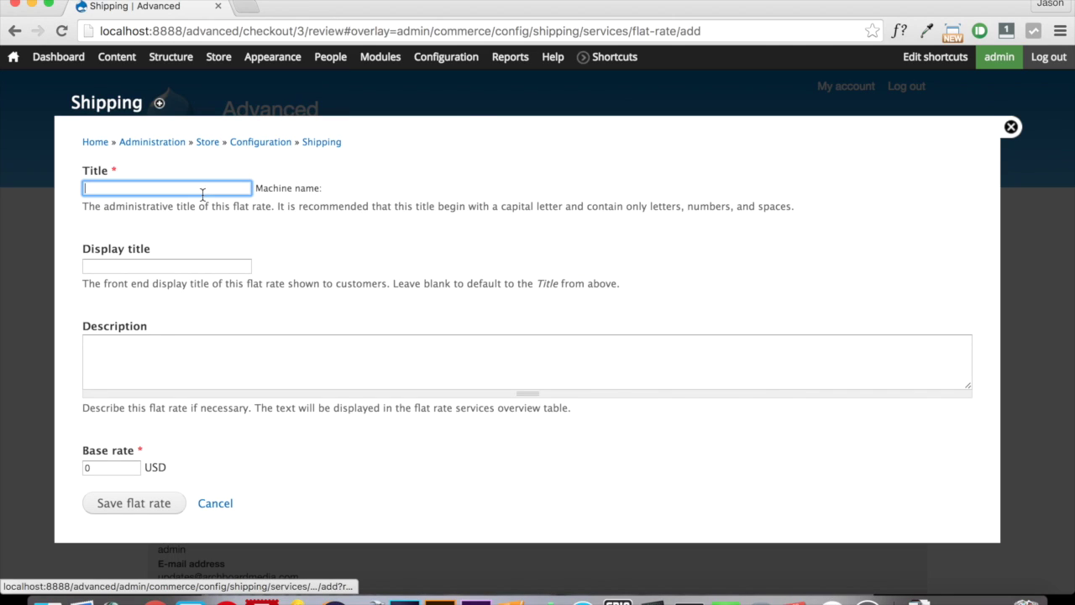
text(Overn)
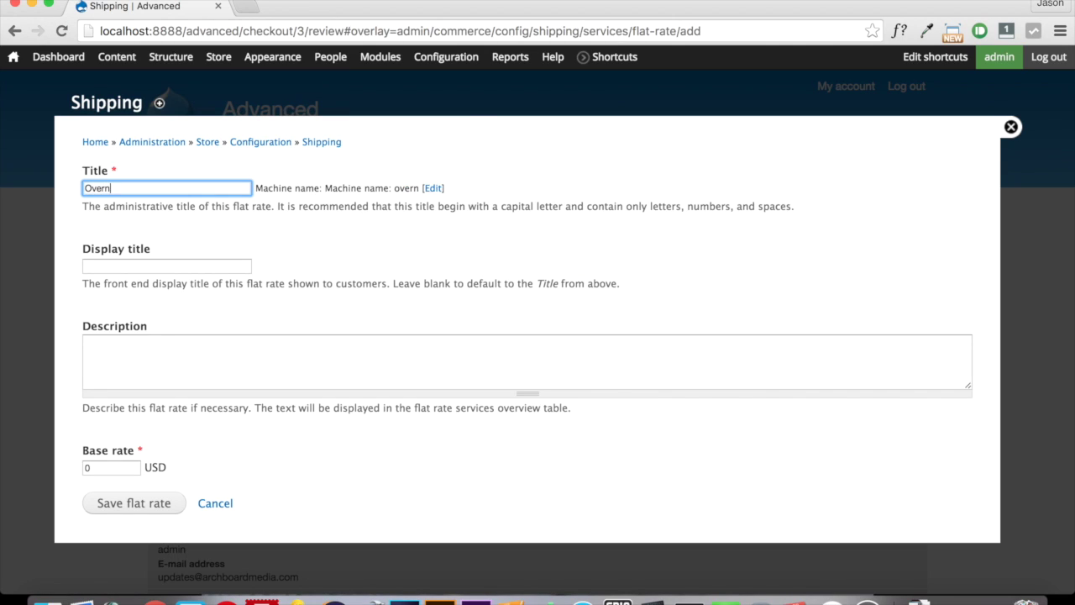
text(ight Shipping)
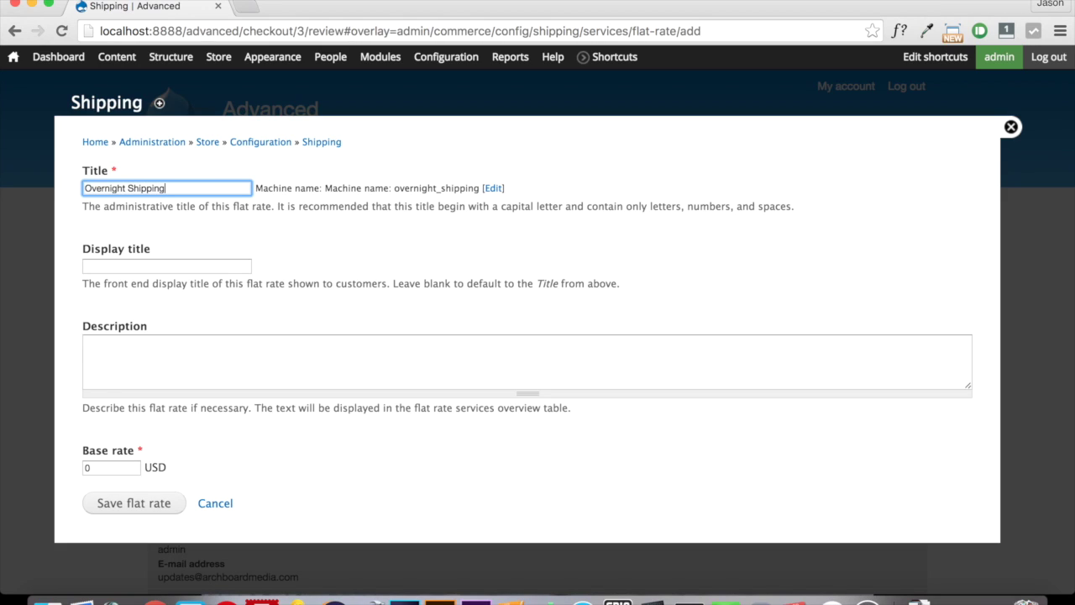
key(super+a)
key(super+c)
key(Tab)
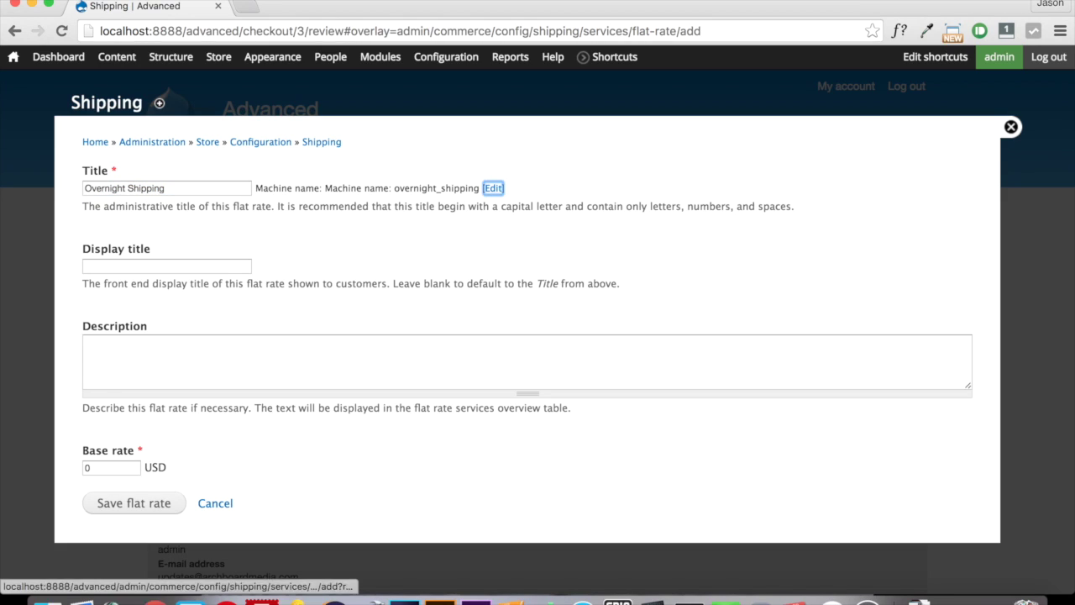
key(Tab)
key(super+v)
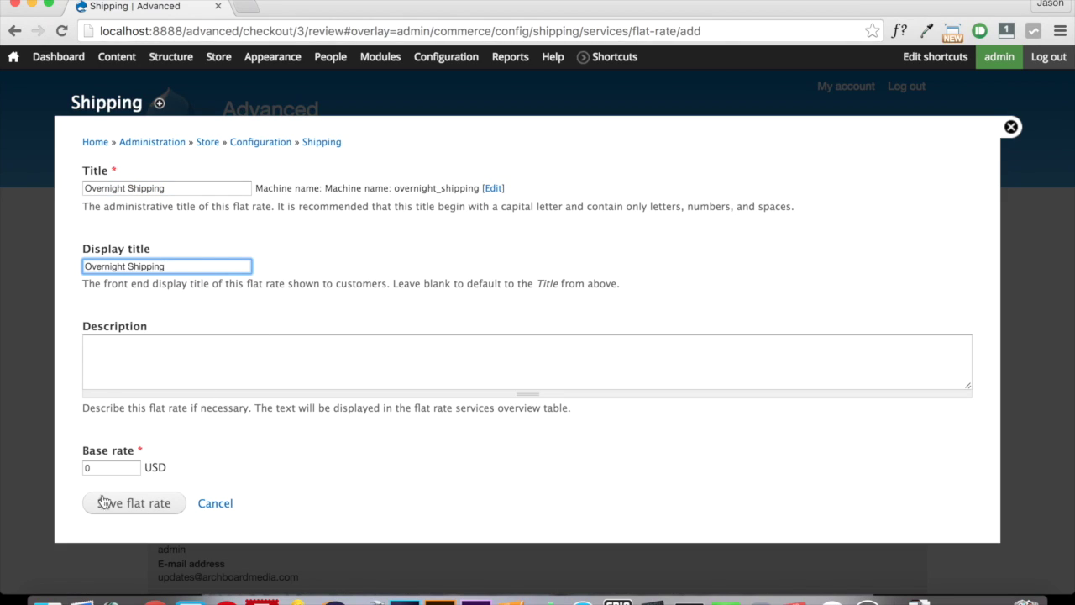
click(117, 469)
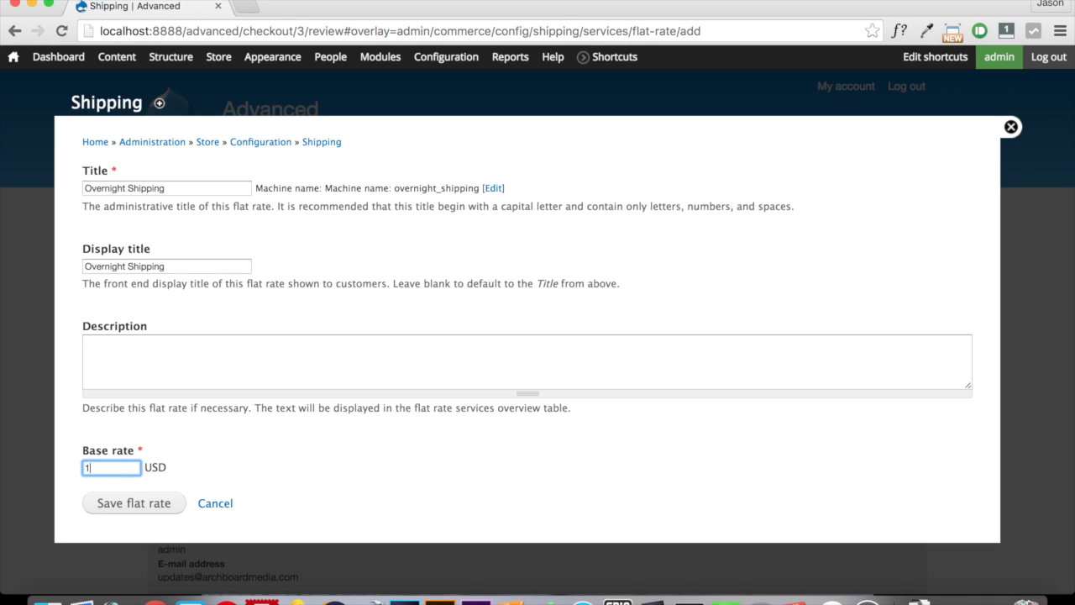
text(15)
click(133, 504)
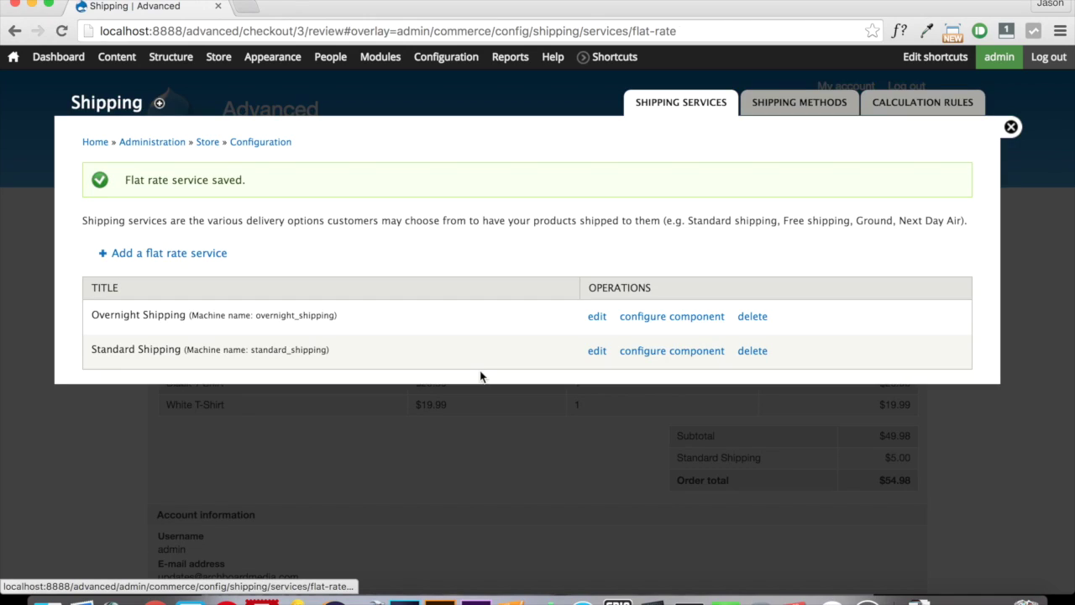
Step: Close the shipping settings overlay and go back to the checkout Shipping step
click(1012, 128)
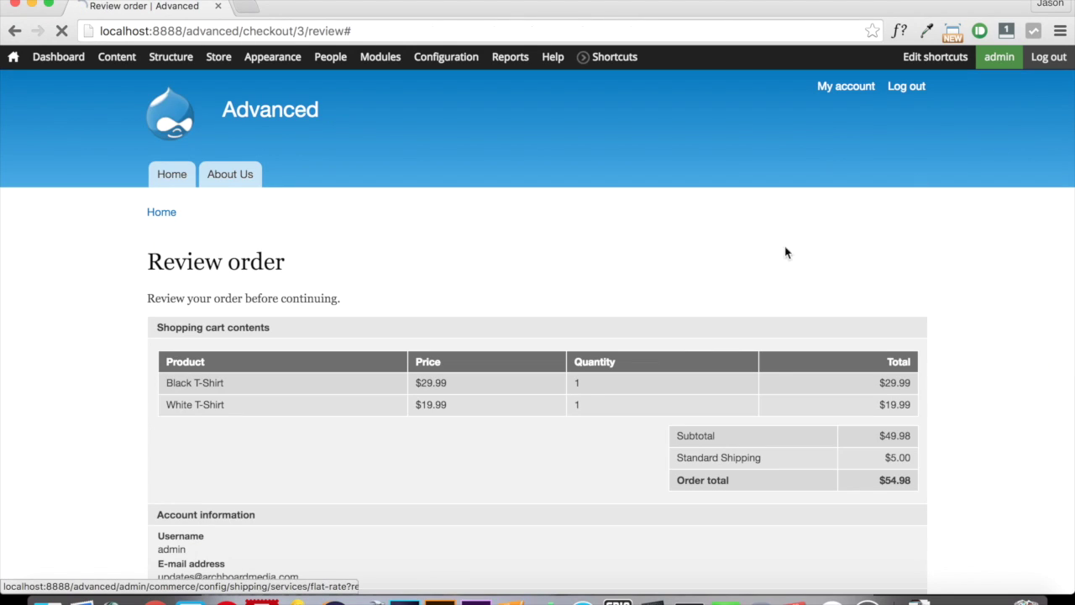
scroll(571, 409, down, 5)
scroll(571, 408, down, 3)
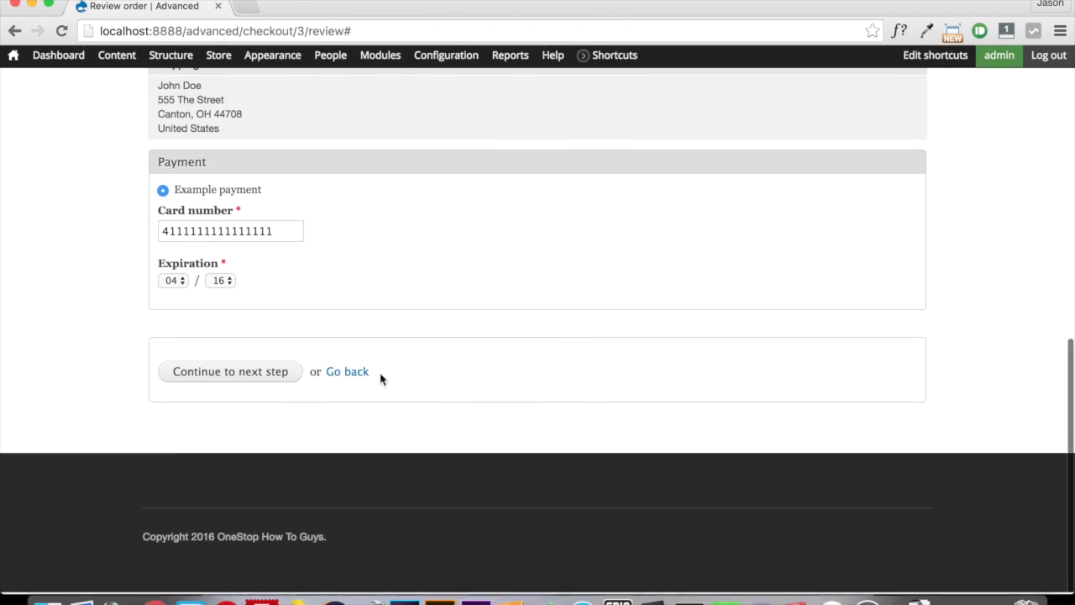
click(343, 373)
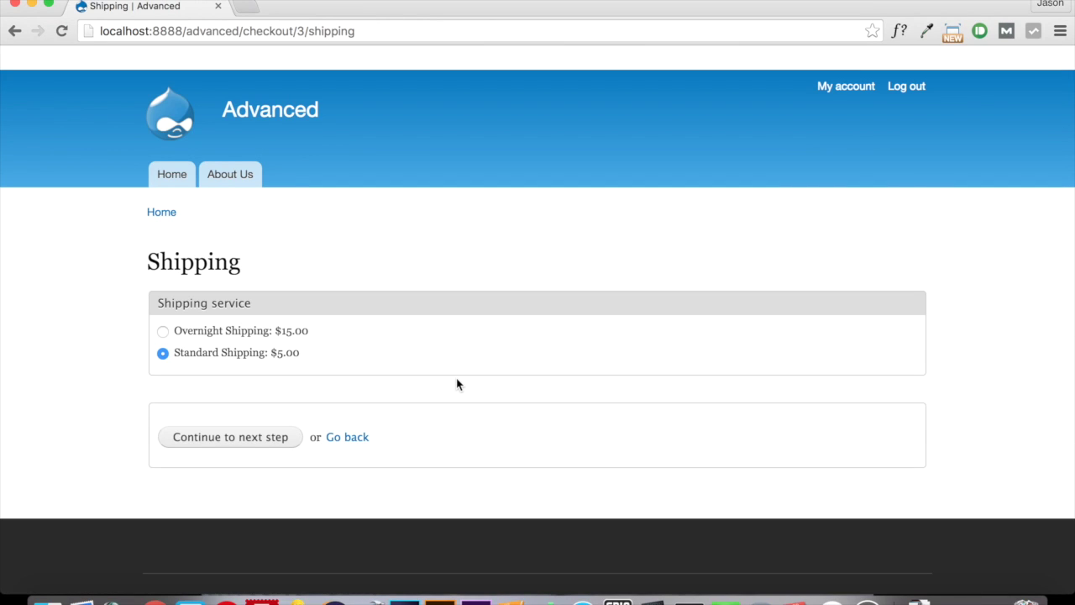
Step: Select Overnight Shipping ($15.00) and continue to the review, now totalling $64.98
click(291, 336)
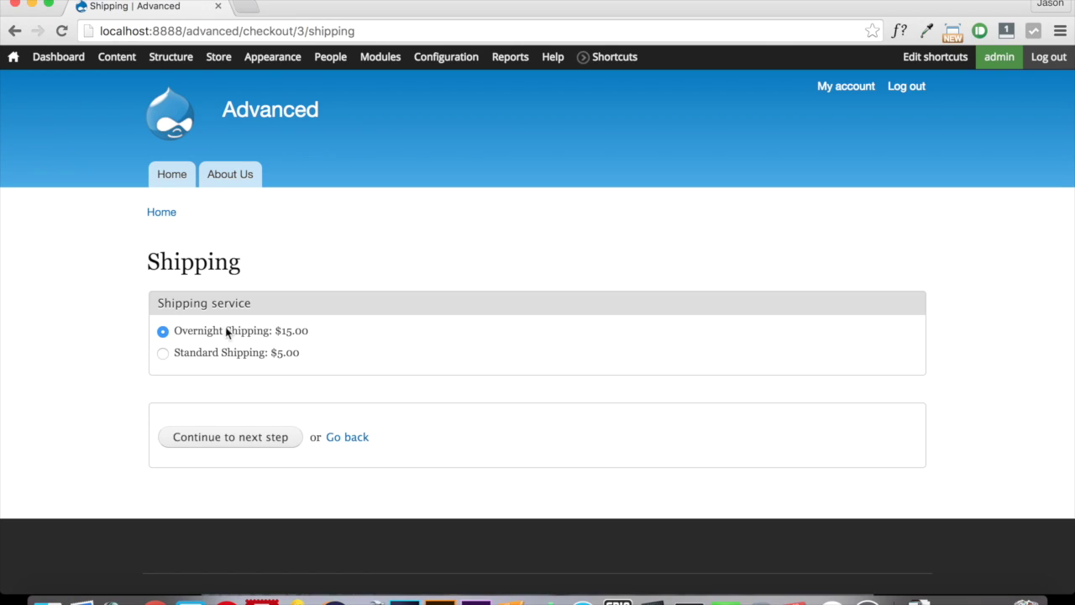
click(252, 352)
click(278, 341)
click(255, 443)
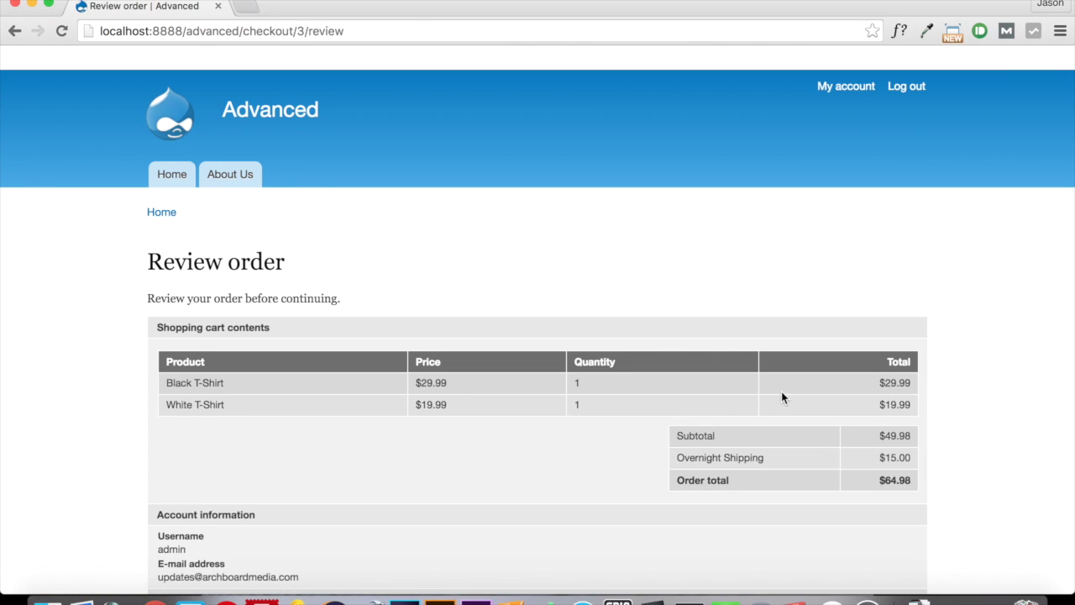
scroll(863, 476, down, 1)
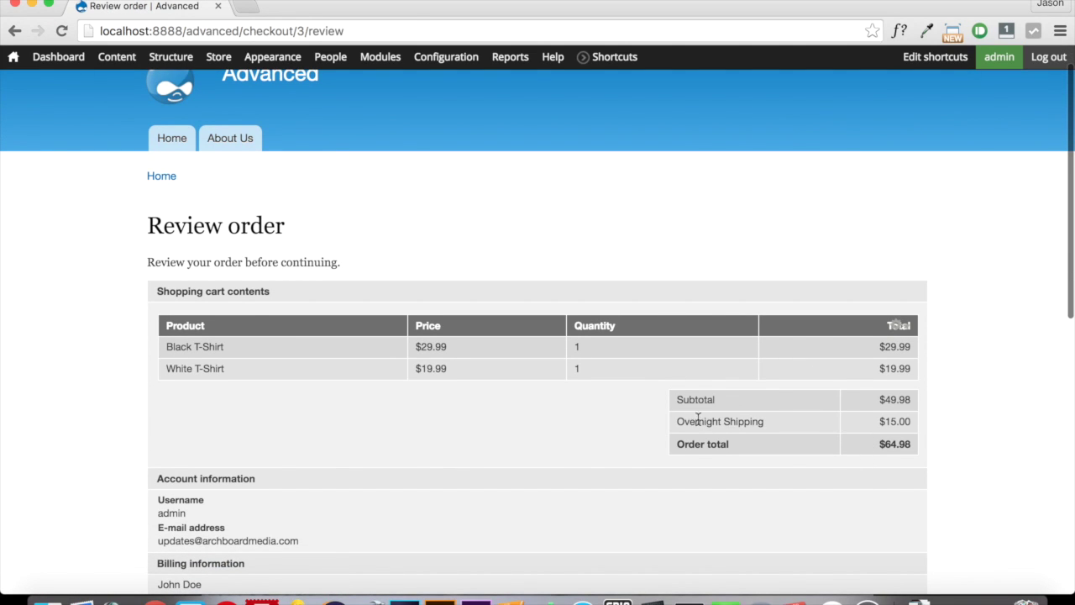
triple_click(879, 425)
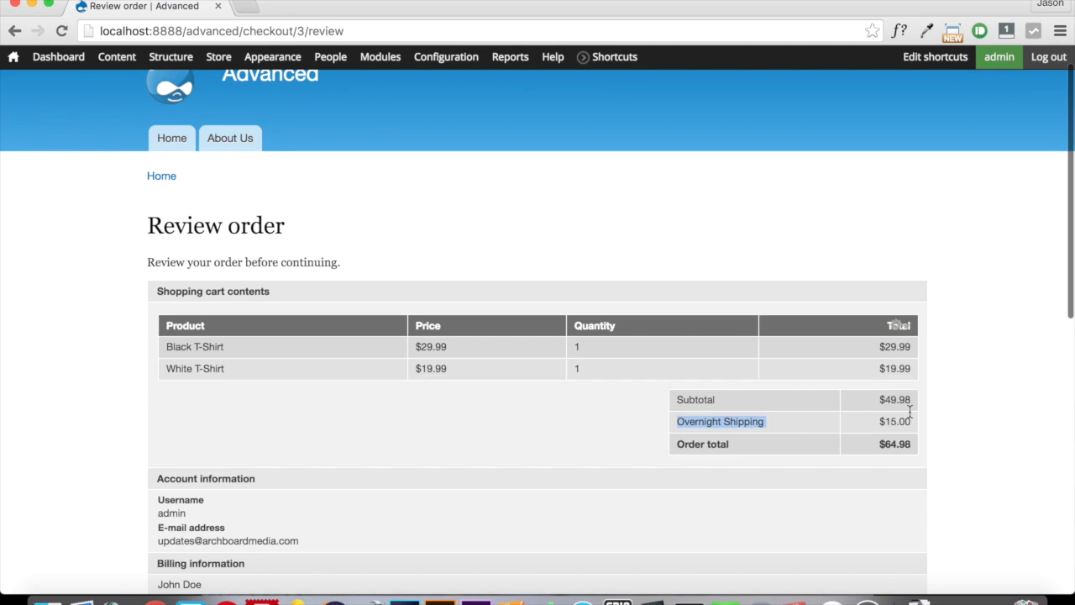
click(903, 449)
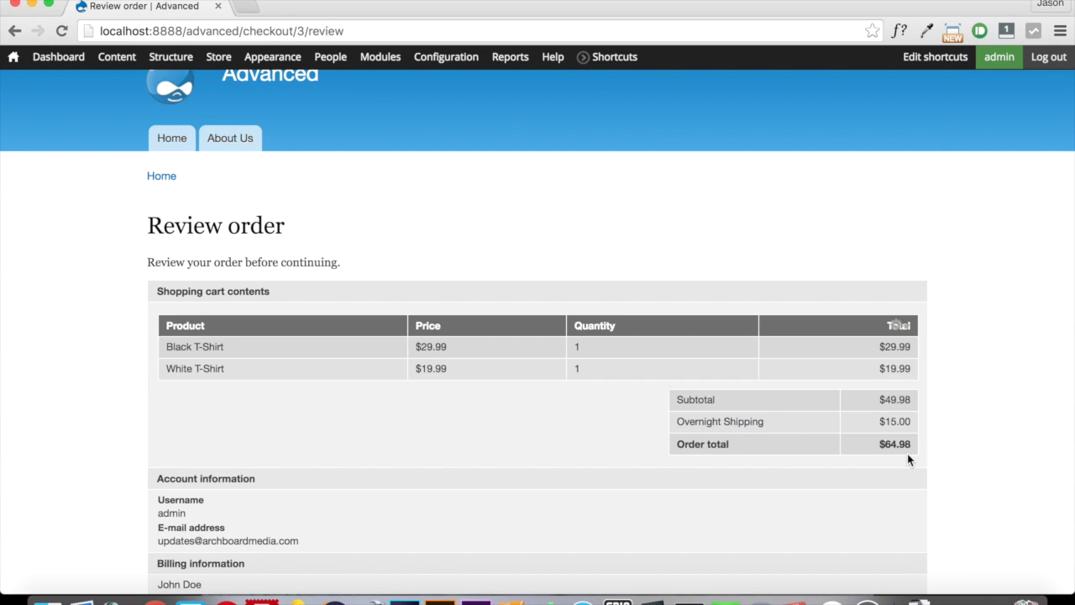
scroll(825, 478, down, 5)
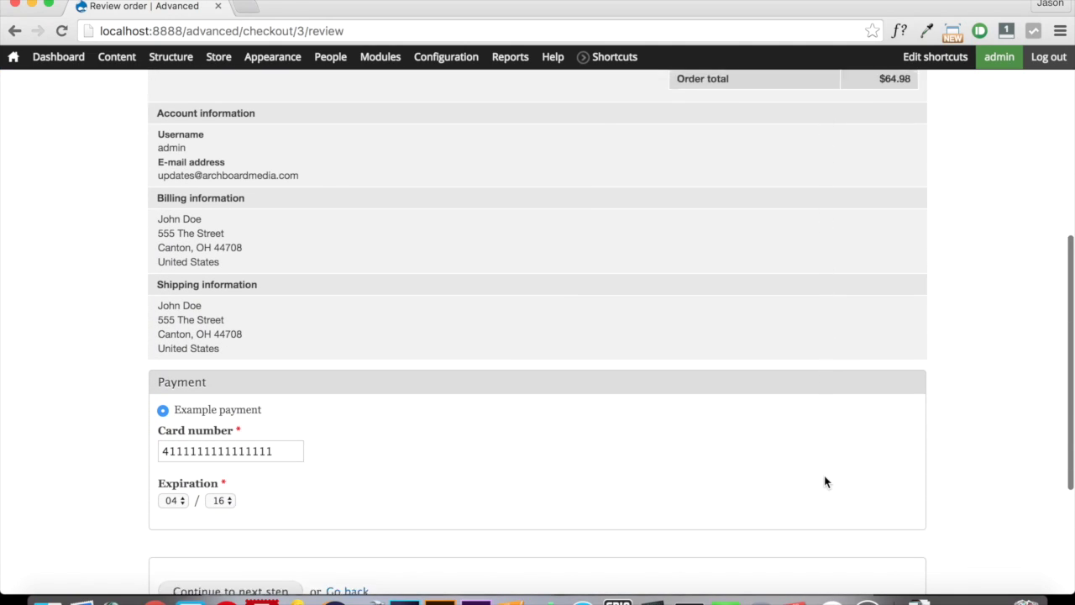
scroll(825, 480, up, 10)
mouse_move(171, 55)
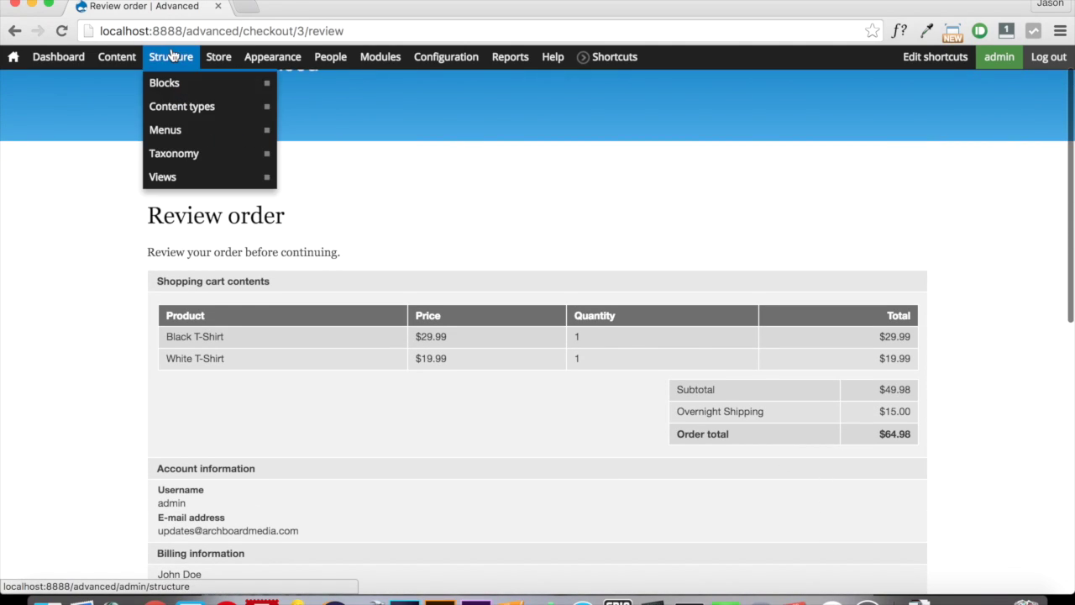
mouse_move(187, 154)
mouse_move(218, 56)
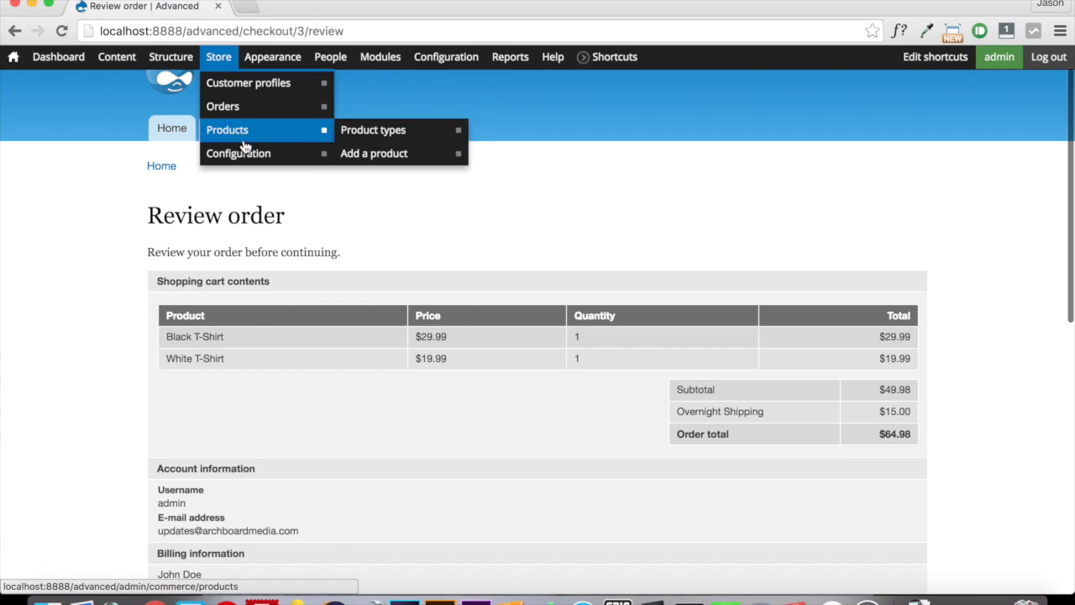
mouse_move(276, 157)
mouse_move(351, 163)
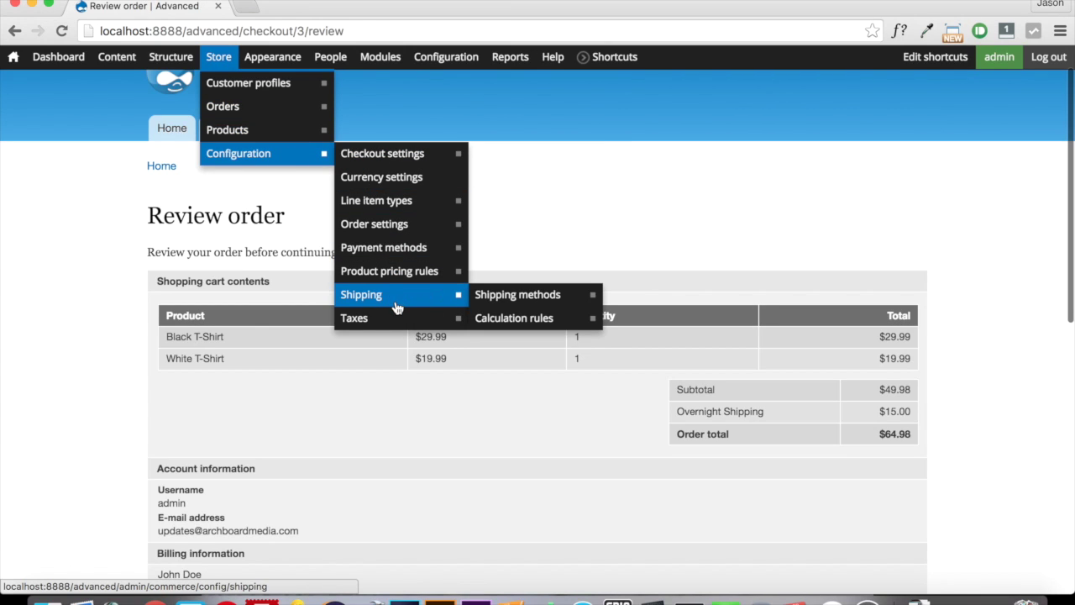
click(396, 302)
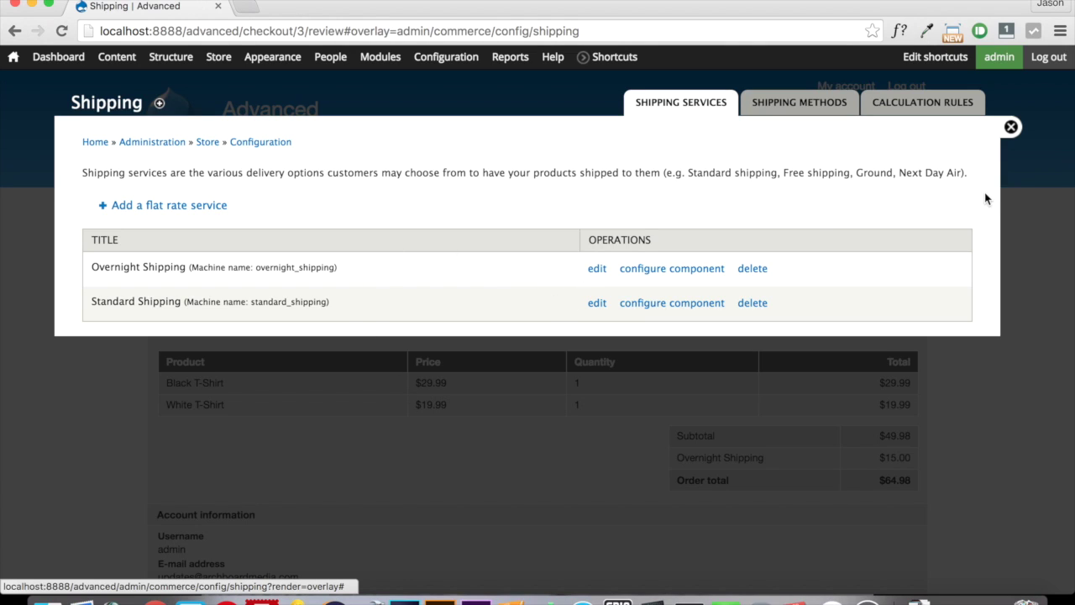
click(1011, 127)
scroll(676, 438, down, 2)
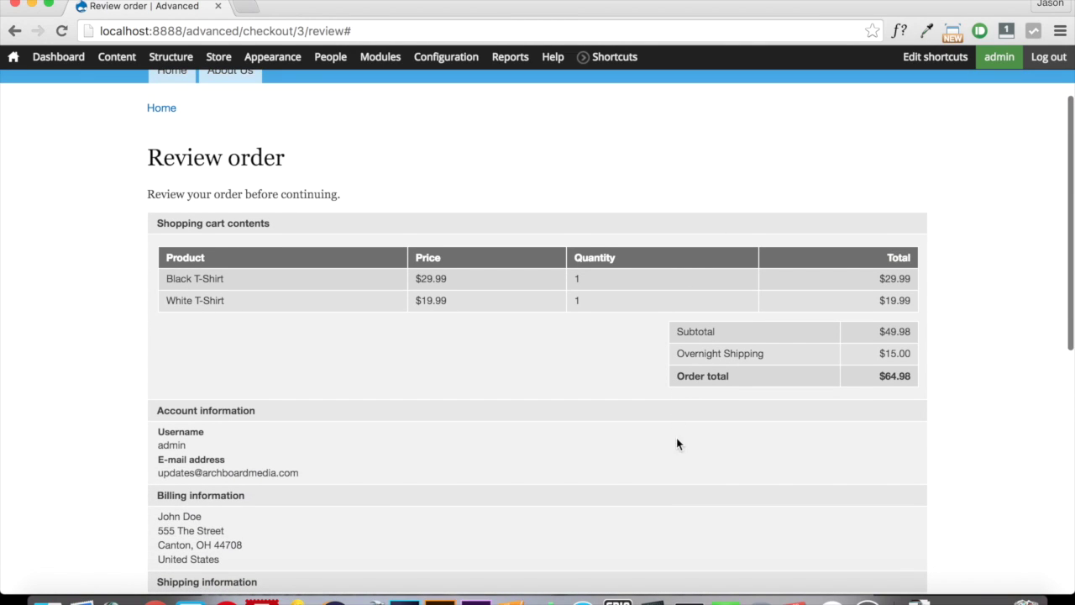
scroll(462, 394, down, 8)
click(347, 373)
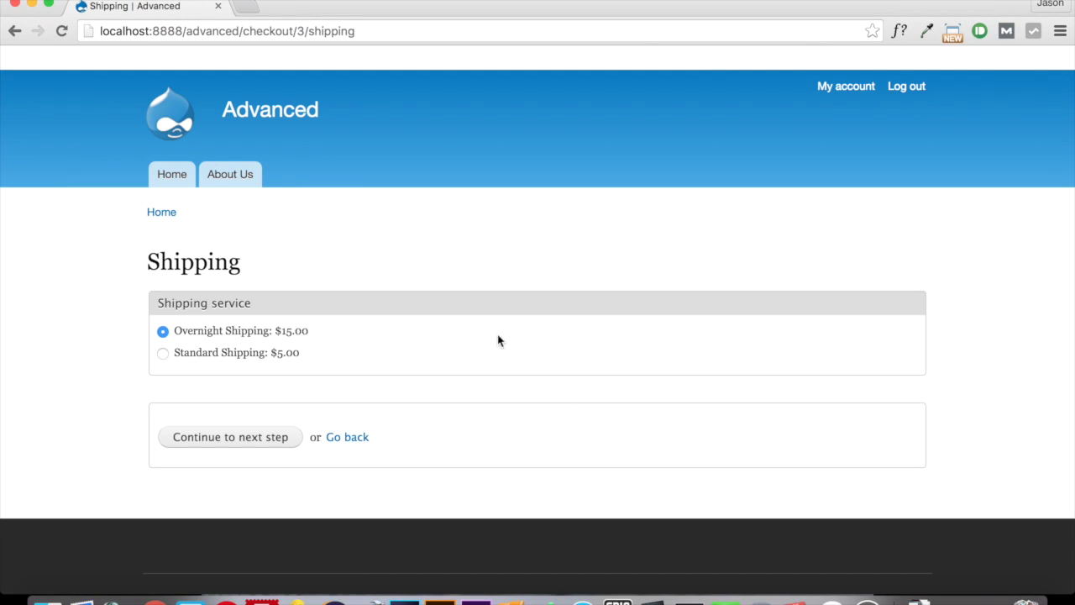
click(293, 354)
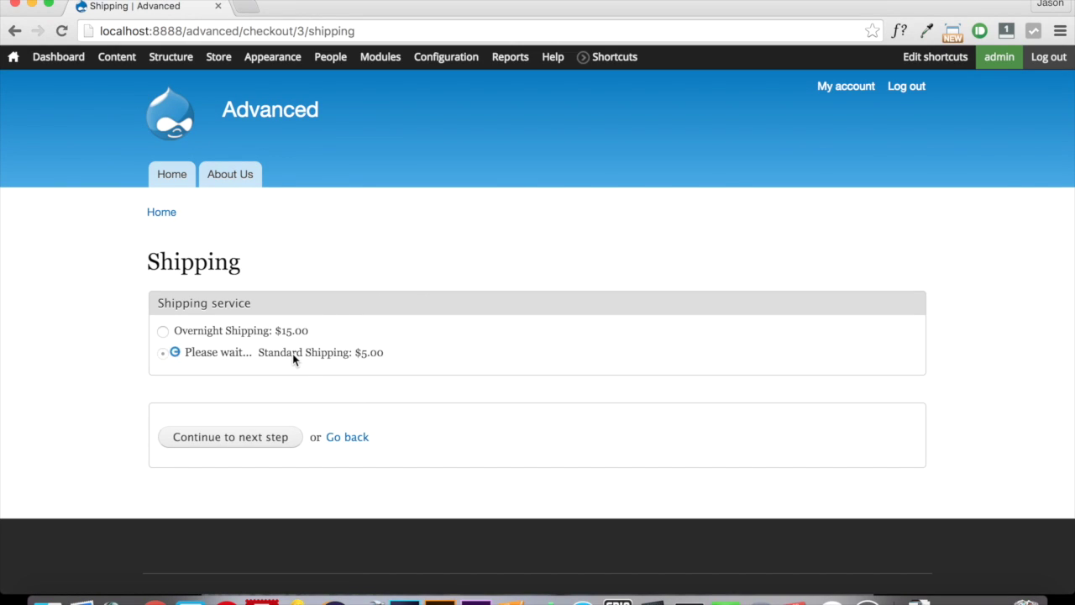
click(283, 333)
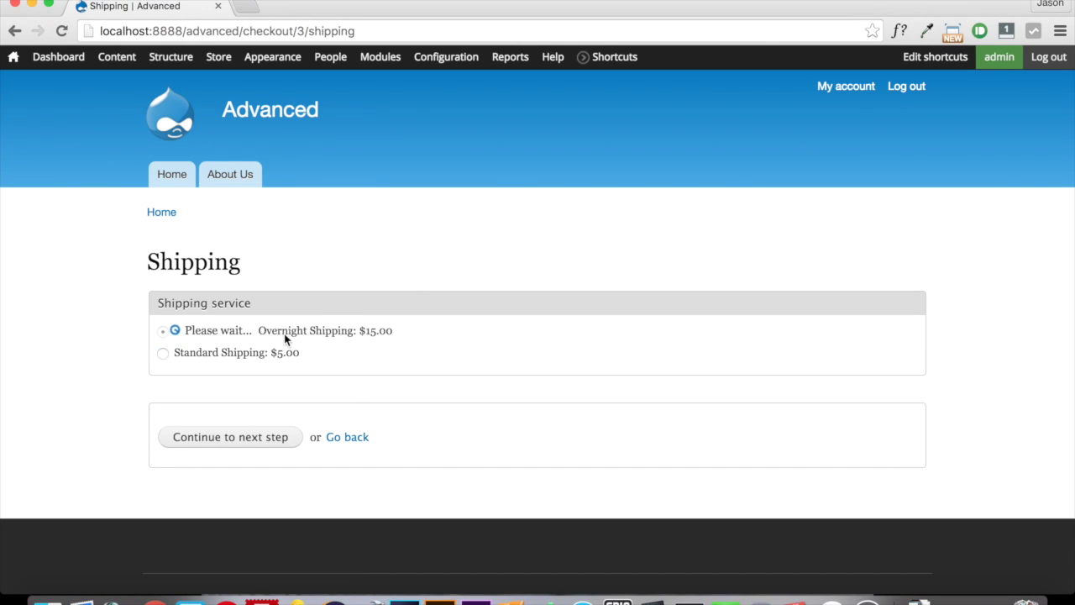
click(257, 439)
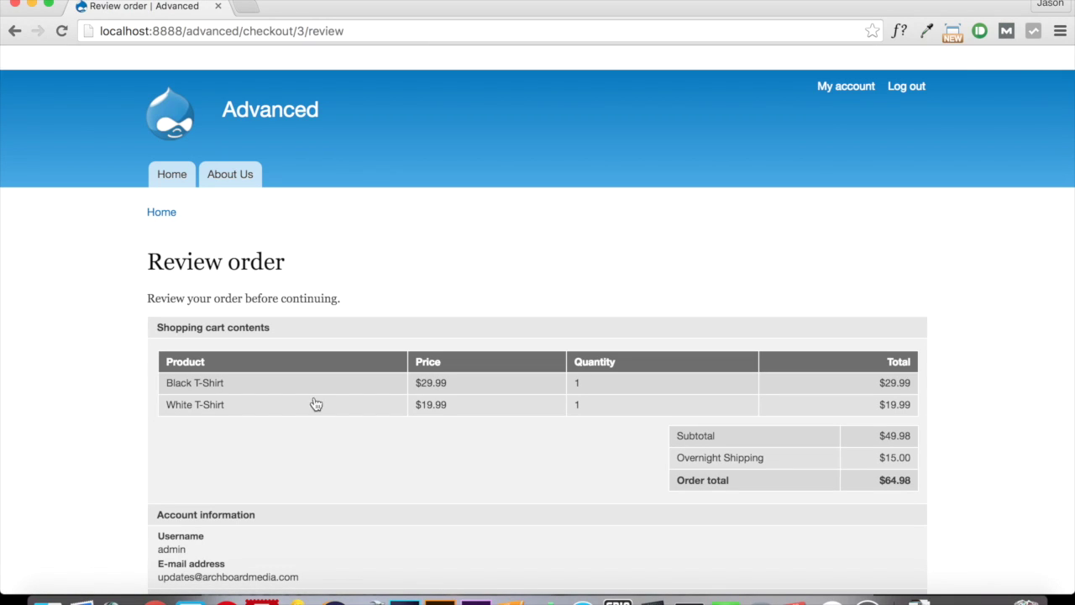
drag(851, 458, 926, 473)
click(927, 473)
scroll(883, 543, down, 3)
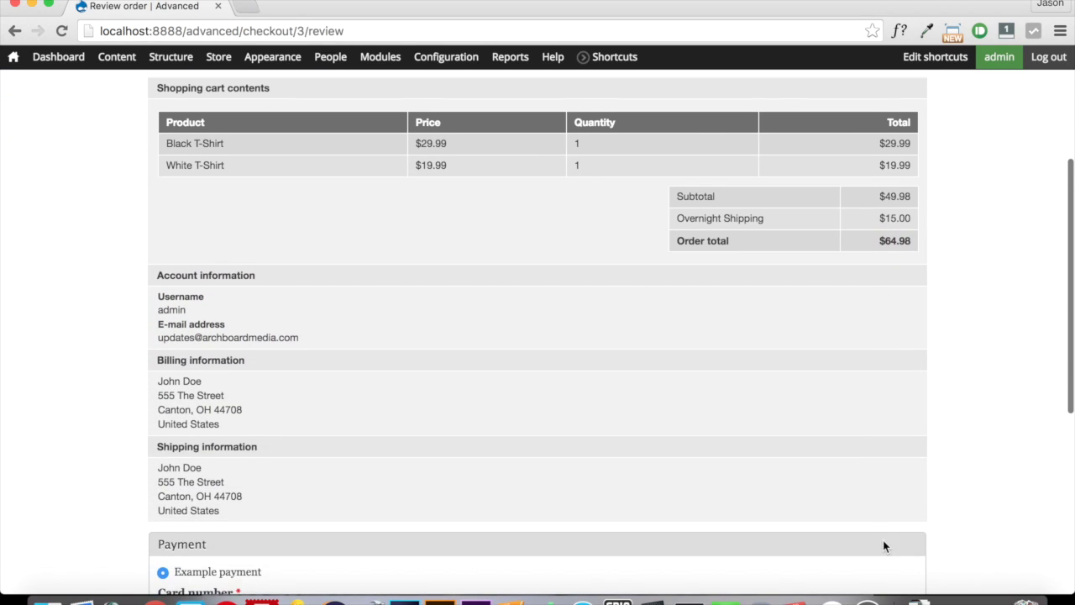
scroll(883, 546, down, 1)
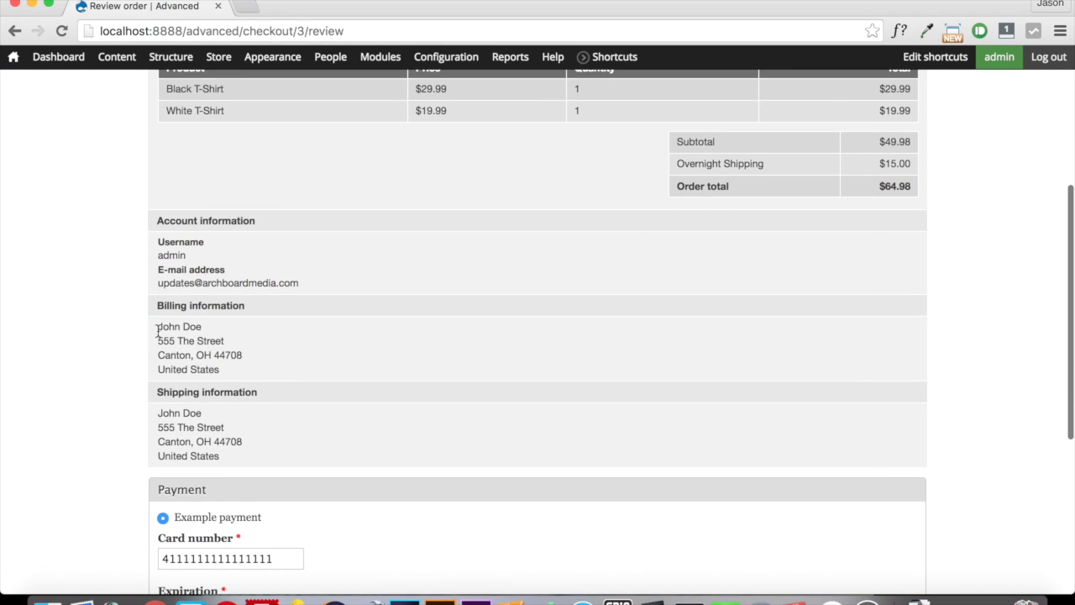
drag(157, 327, 244, 358)
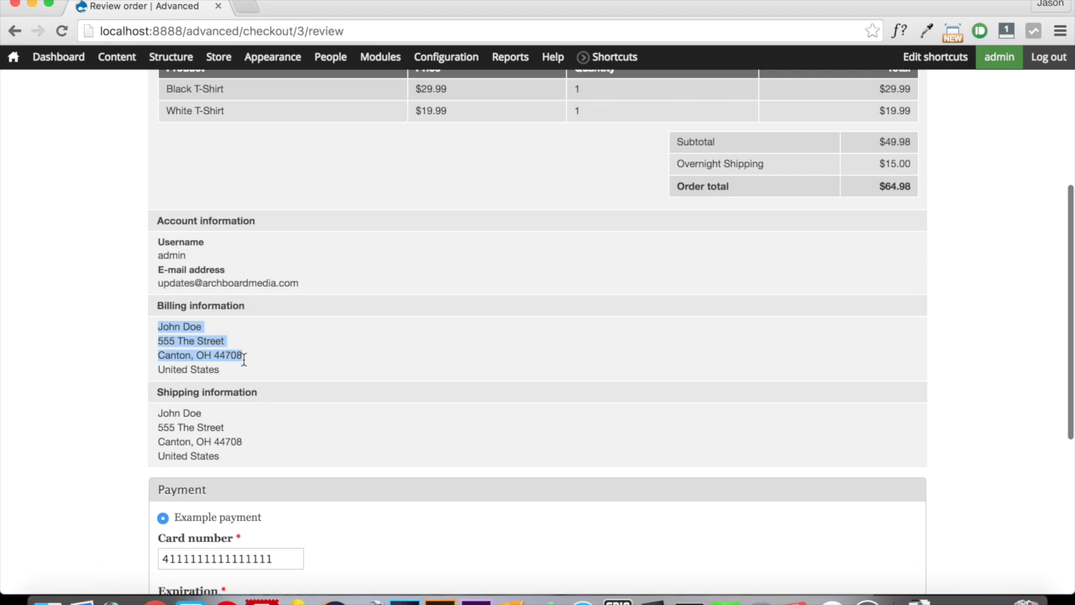
drag(158, 412, 238, 436)
click(249, 433)
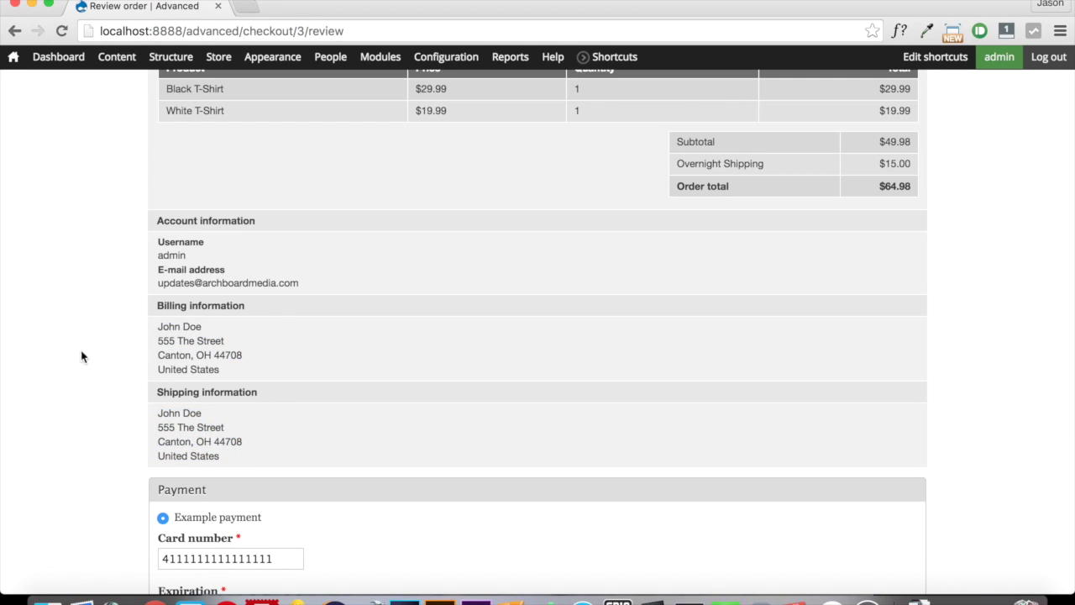
scroll(88, 430, down, 5)
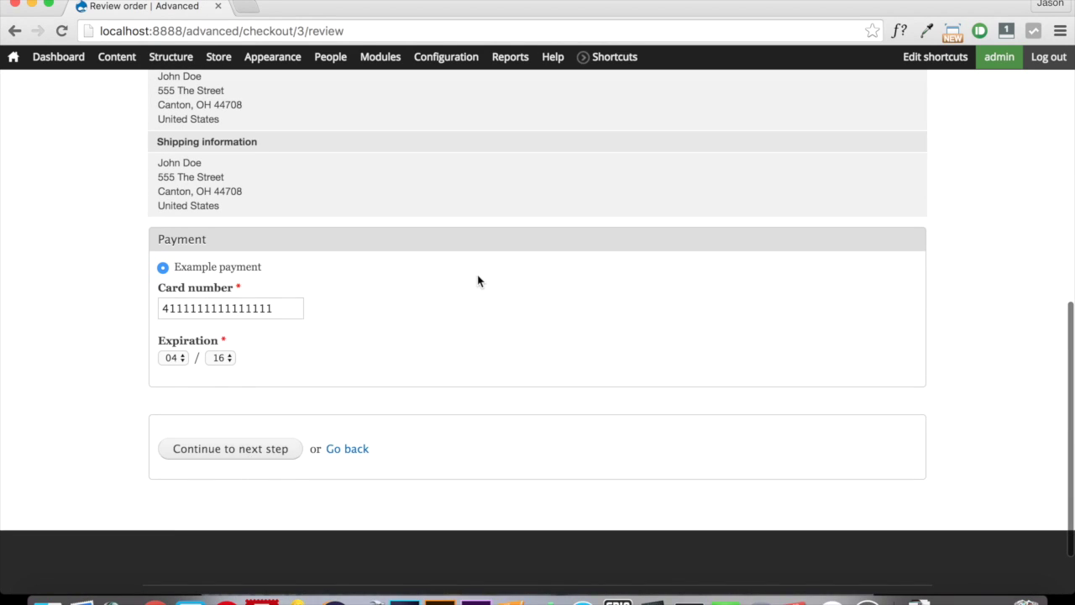
scroll(478, 280, up, 5)
scroll(477, 280, up, 5)
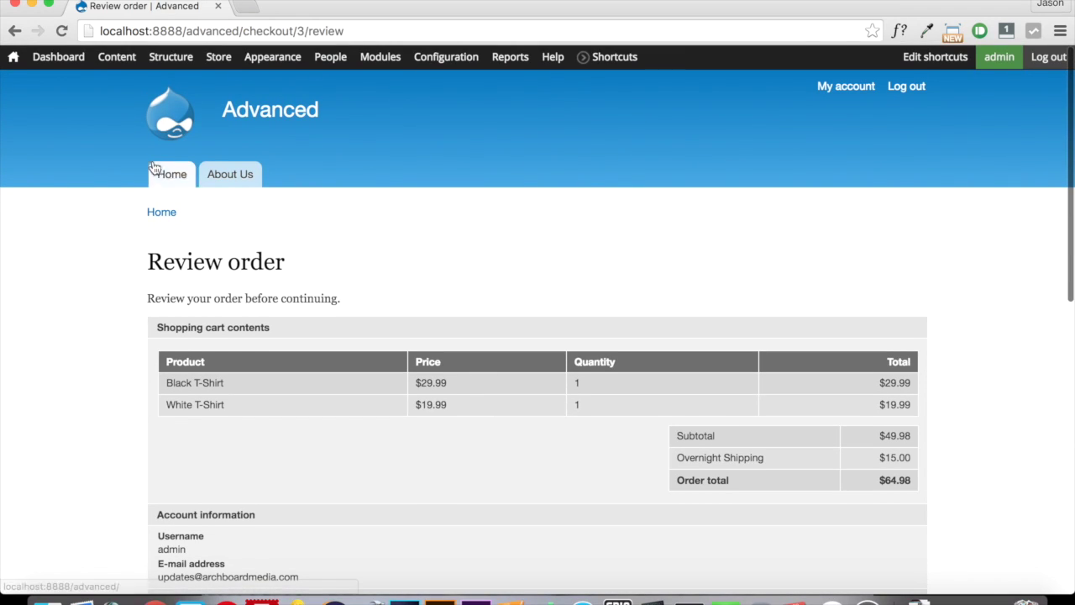